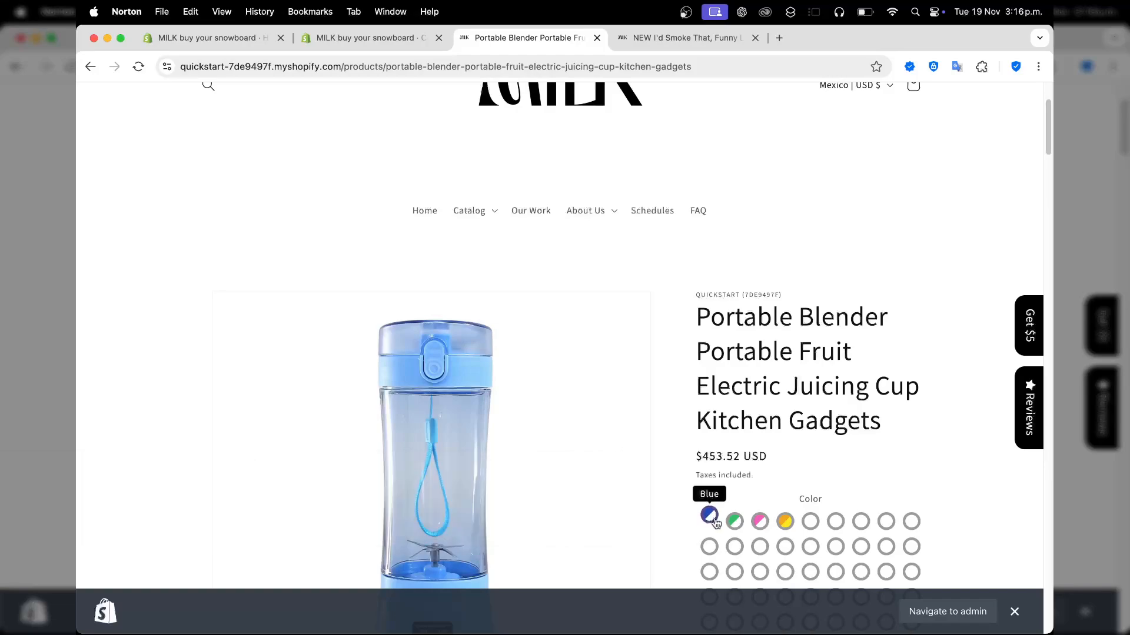
# Try the Green, Set1 and Pink colour swatches on the Portable Blender product page
pyautogui.click(732, 524)
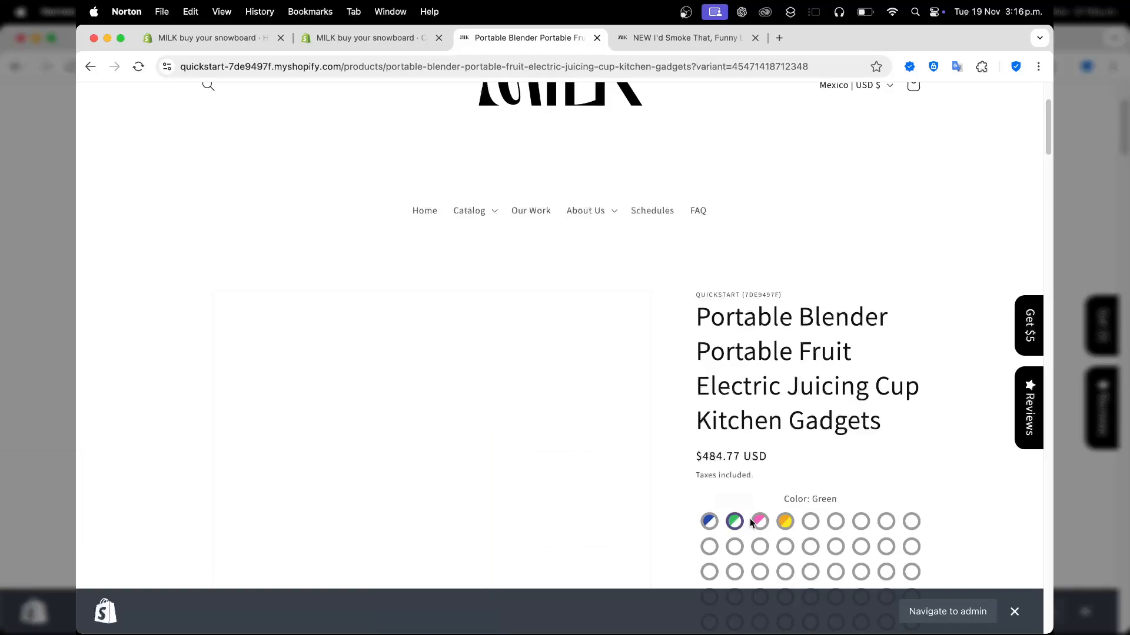
pyautogui.scroll(-3, 758, 520)
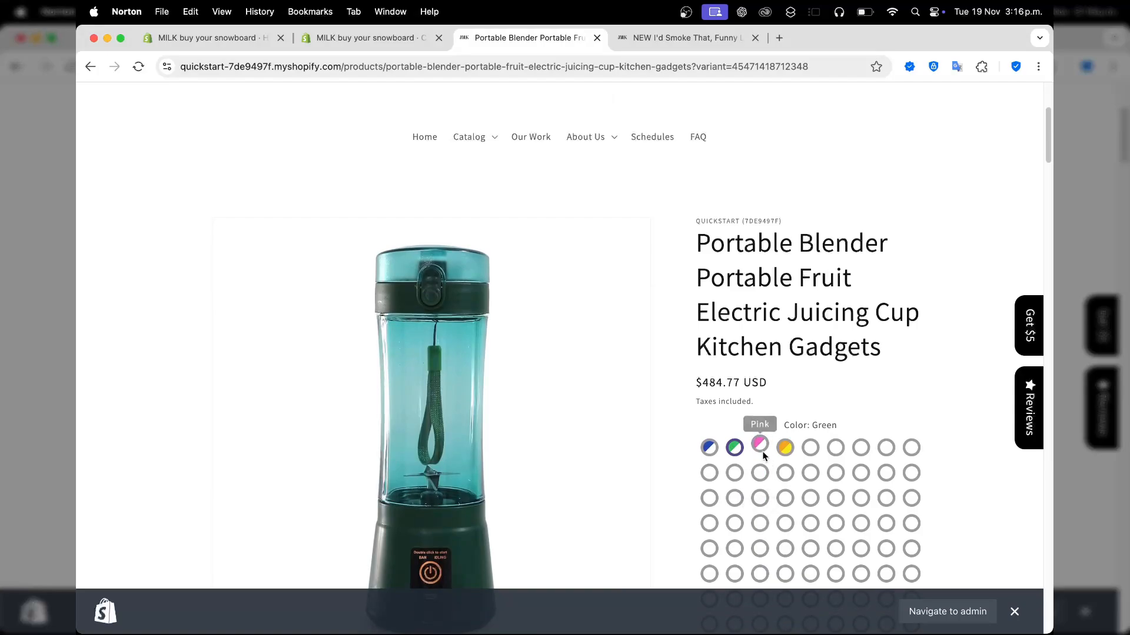
pyautogui.click(784, 450)
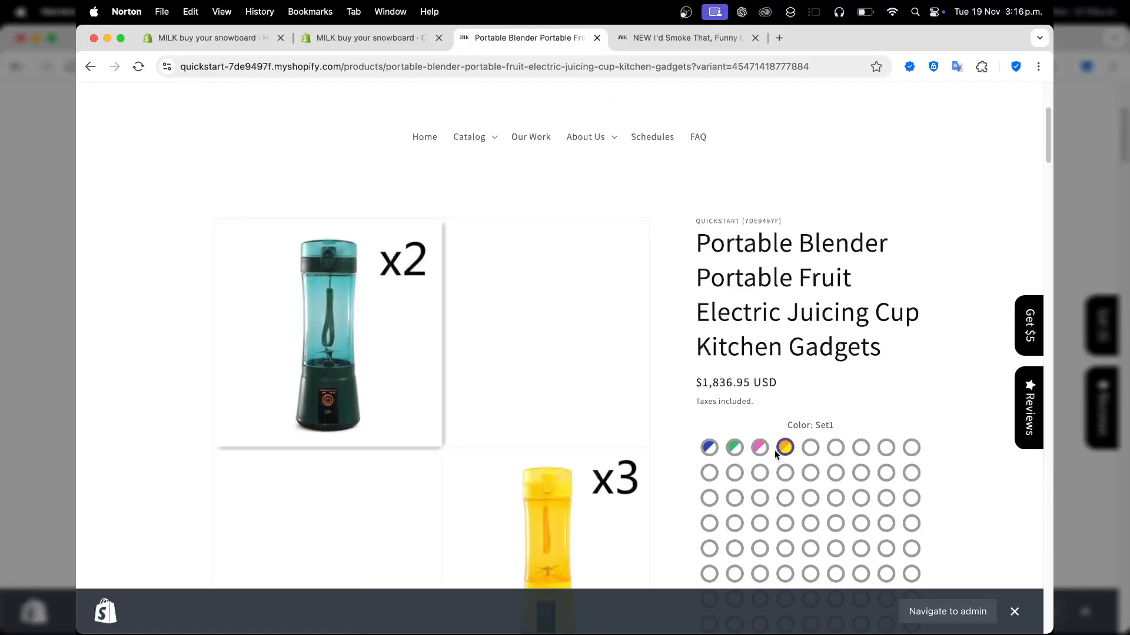
pyautogui.click(760, 448)
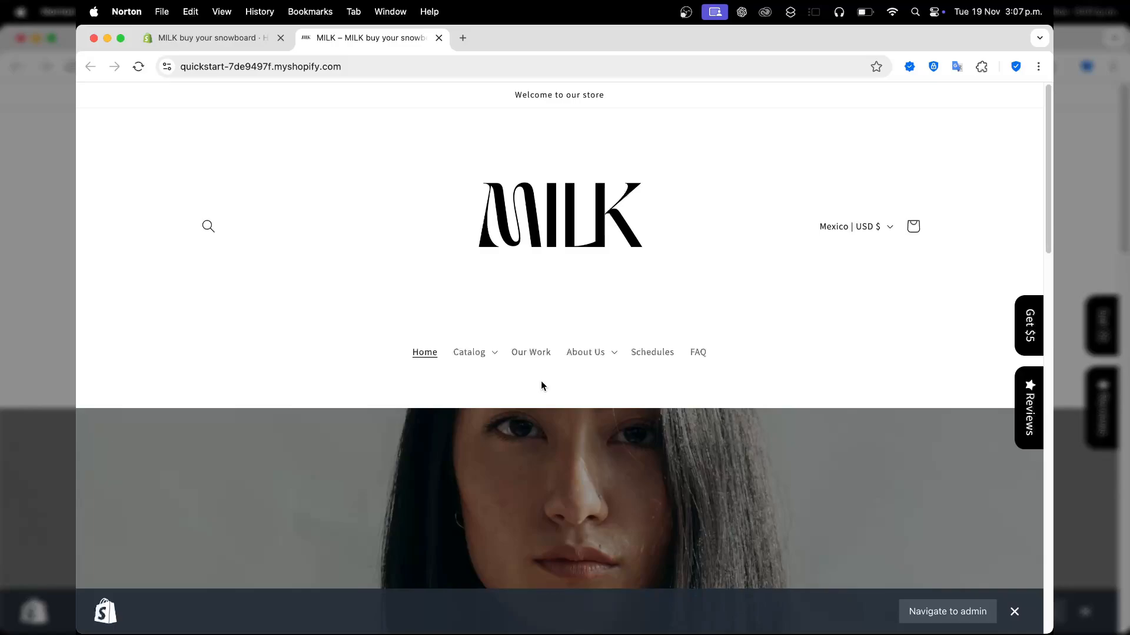
# Scroll the MILK home page down to the footer and back, then return to the store admin
pyautogui.scroll(-20, 541, 382)
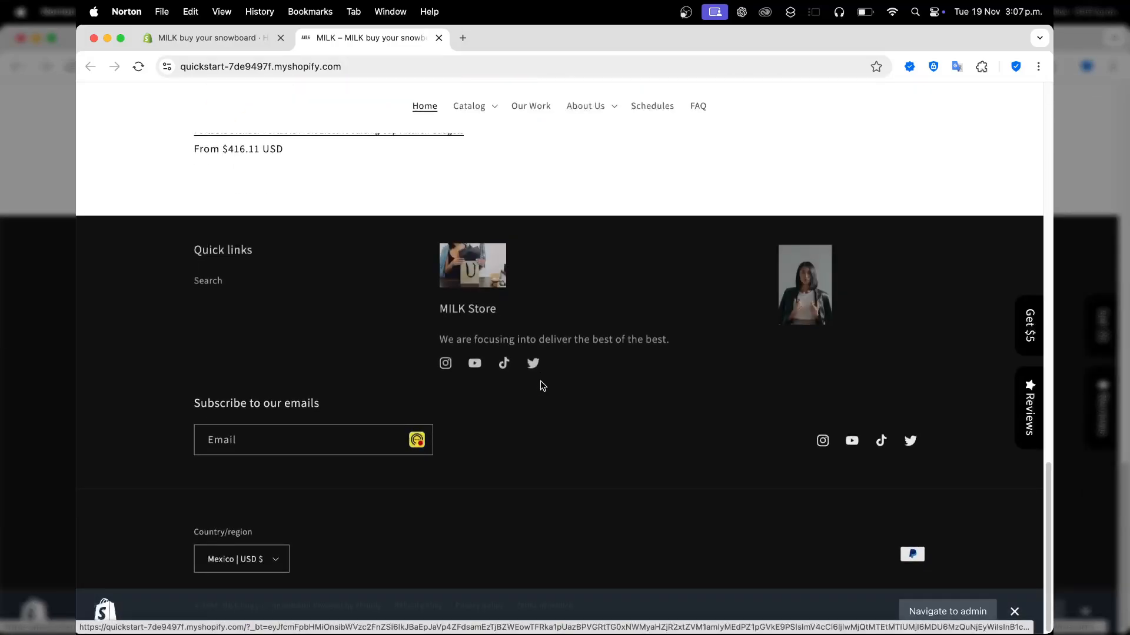
pyautogui.scroll(20, 540, 381)
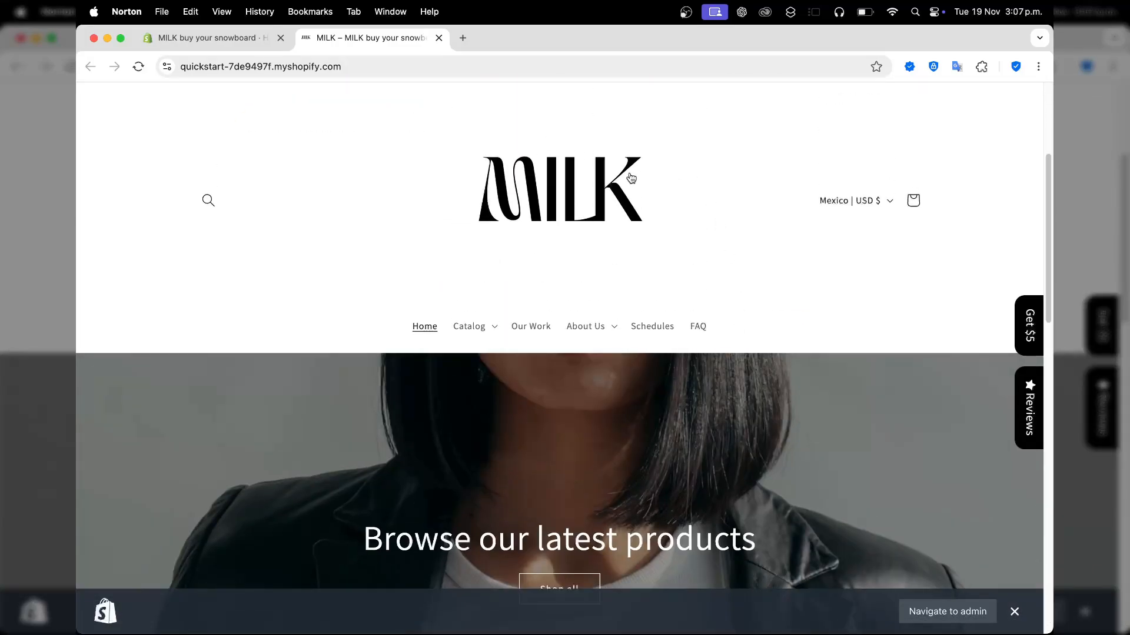
pyautogui.scroll(-20, 688, 288)
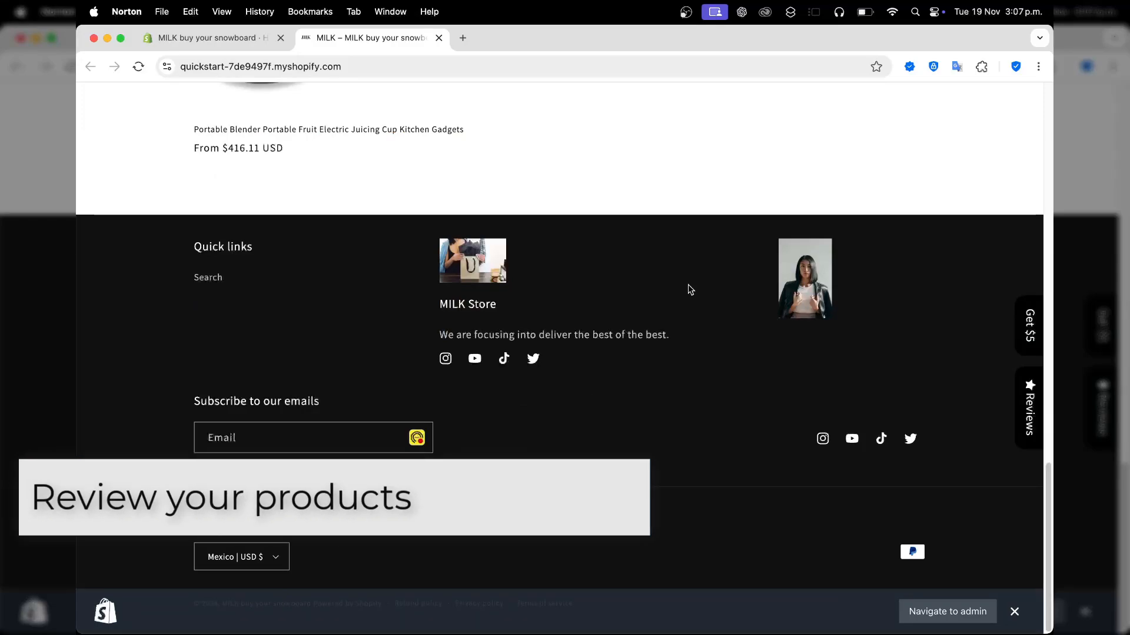
pyautogui.click(230, 43)
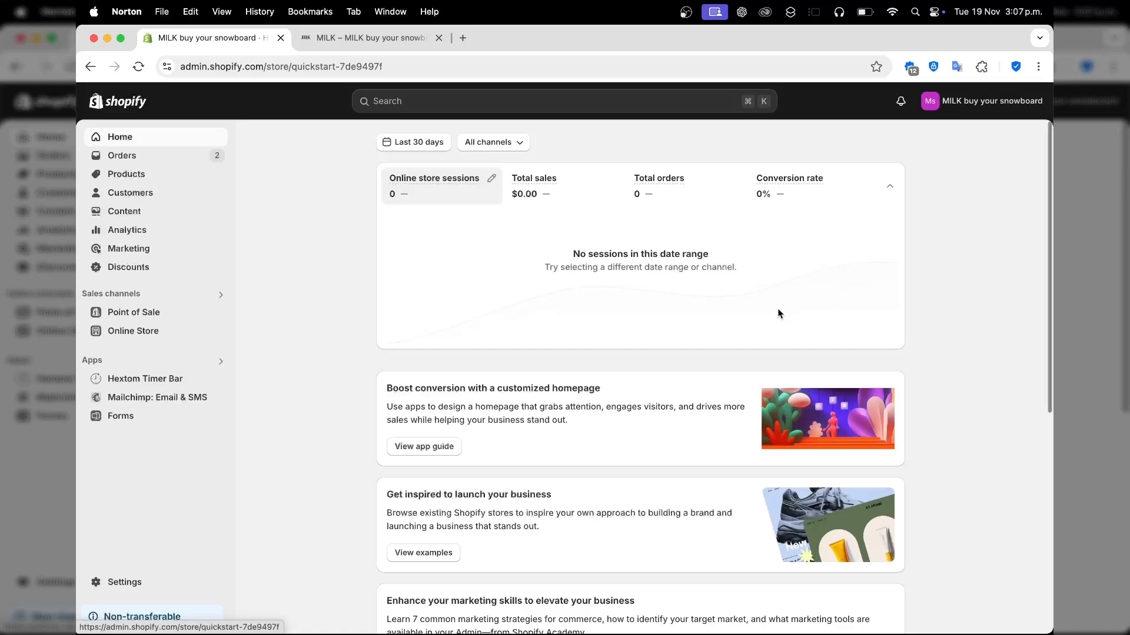
# Glance at the storefront tab, then return to the admin and open the Products list
pyautogui.click(329, 42)
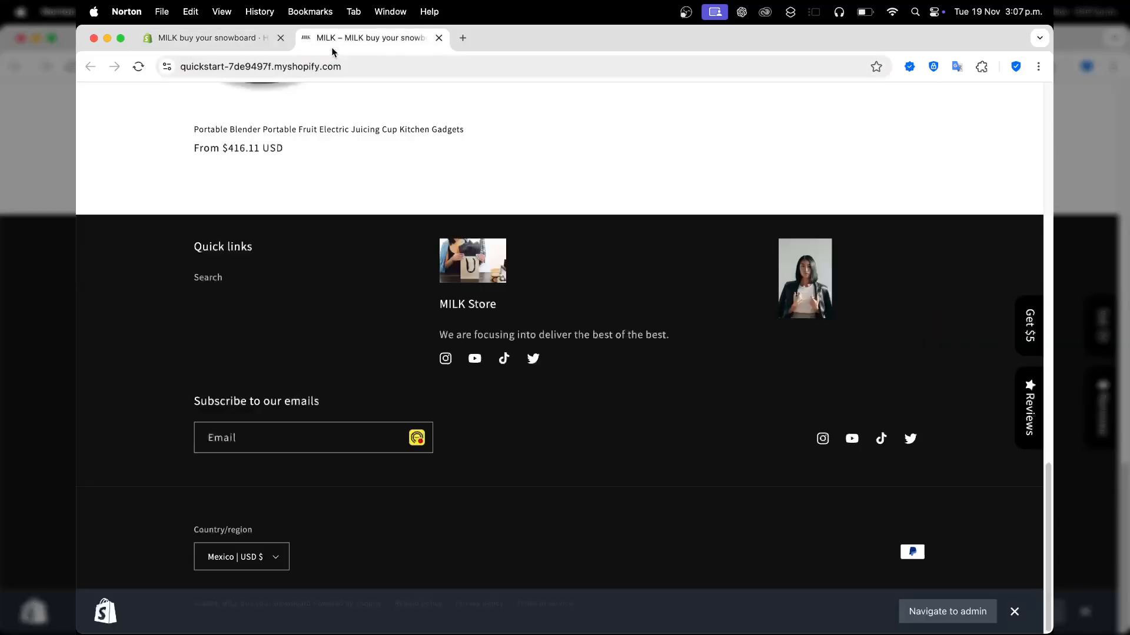
pyautogui.click(238, 47)
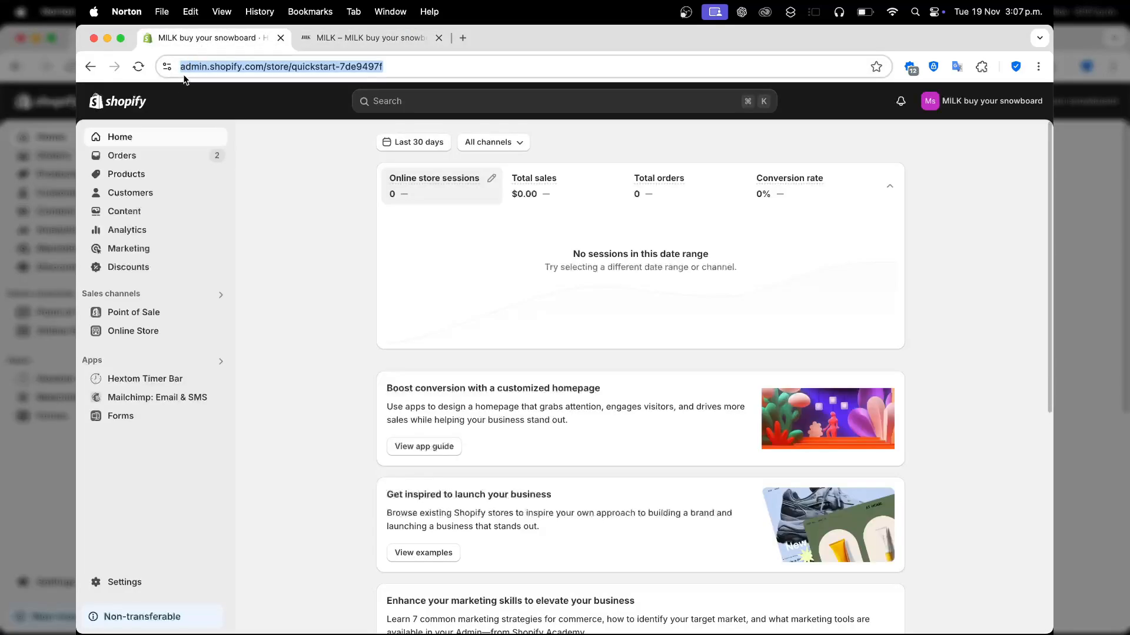
pyautogui.click(139, 175)
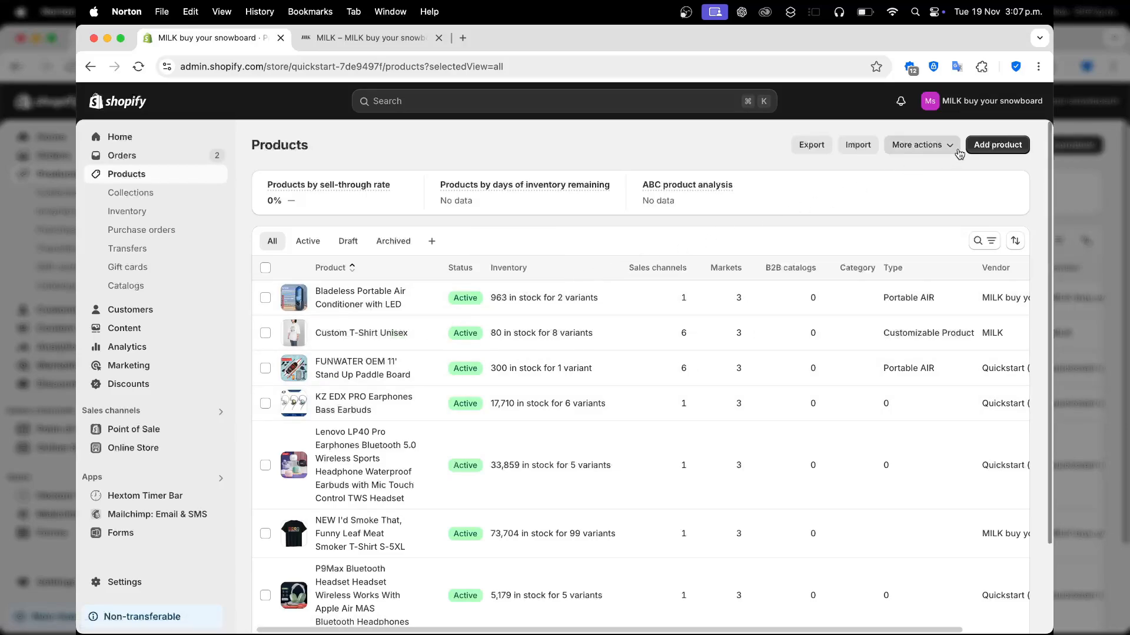
# Start a new product, visit its Title and Description fields, and locate the Variants card
pyautogui.click(1012, 147)
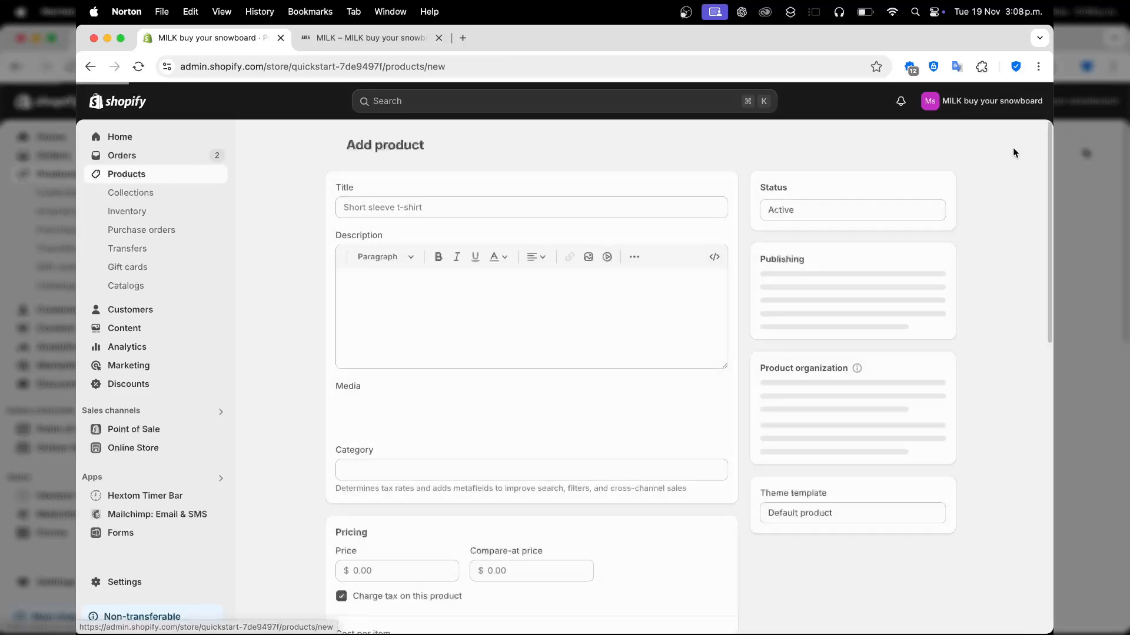
pyautogui.click(516, 201)
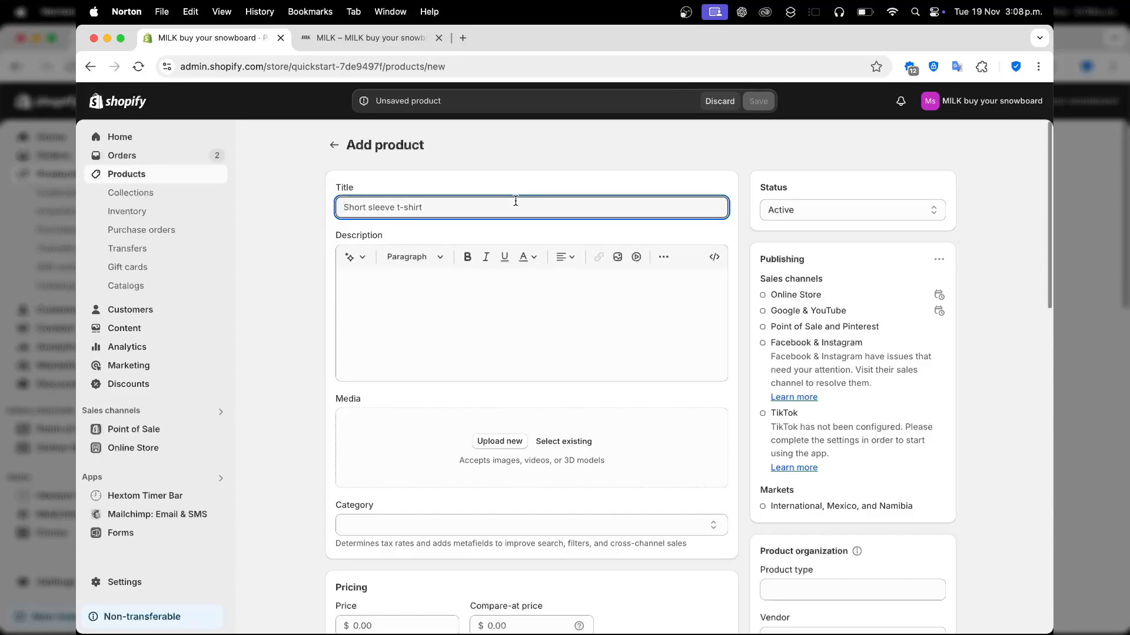
pyautogui.click(488, 312)
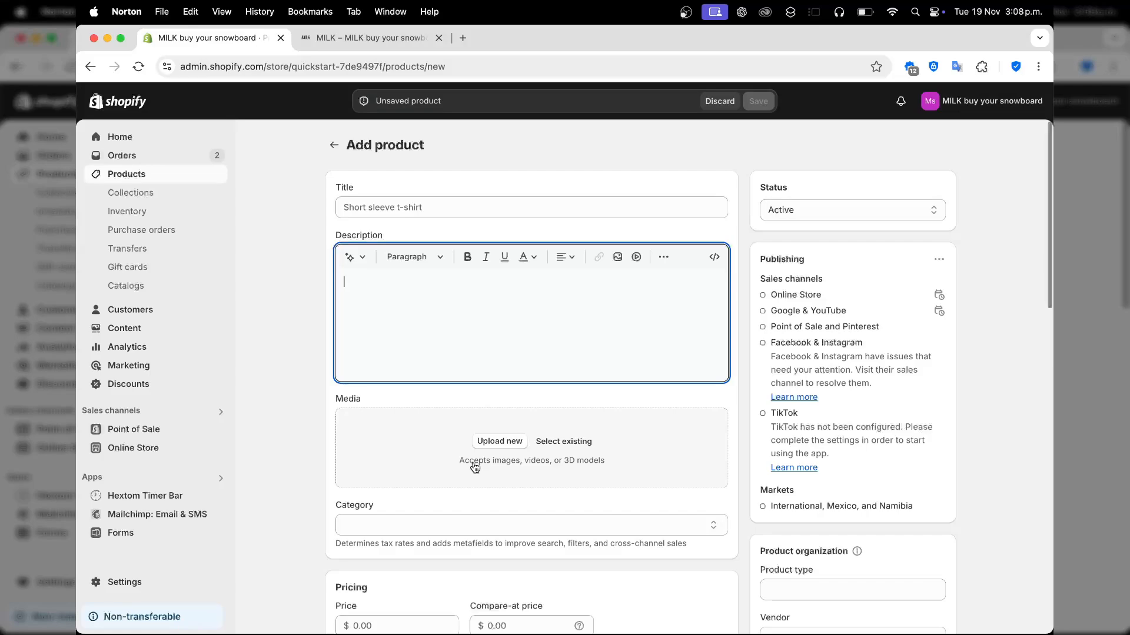
pyautogui.scroll(-15, 488, 482)
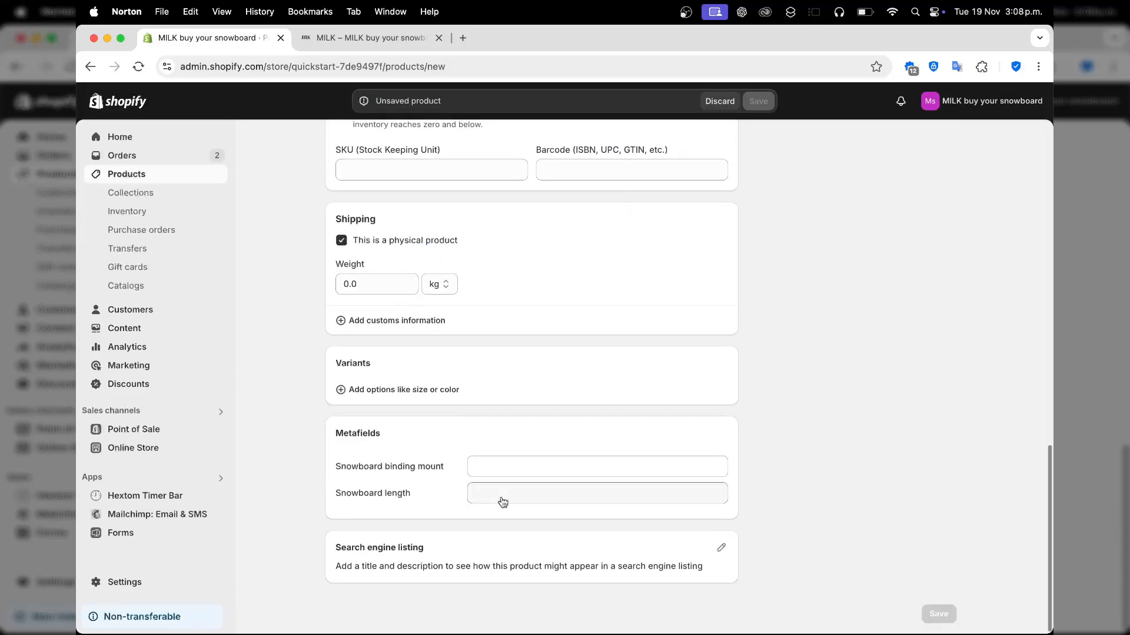
pyautogui.scroll(2, 534, 432)
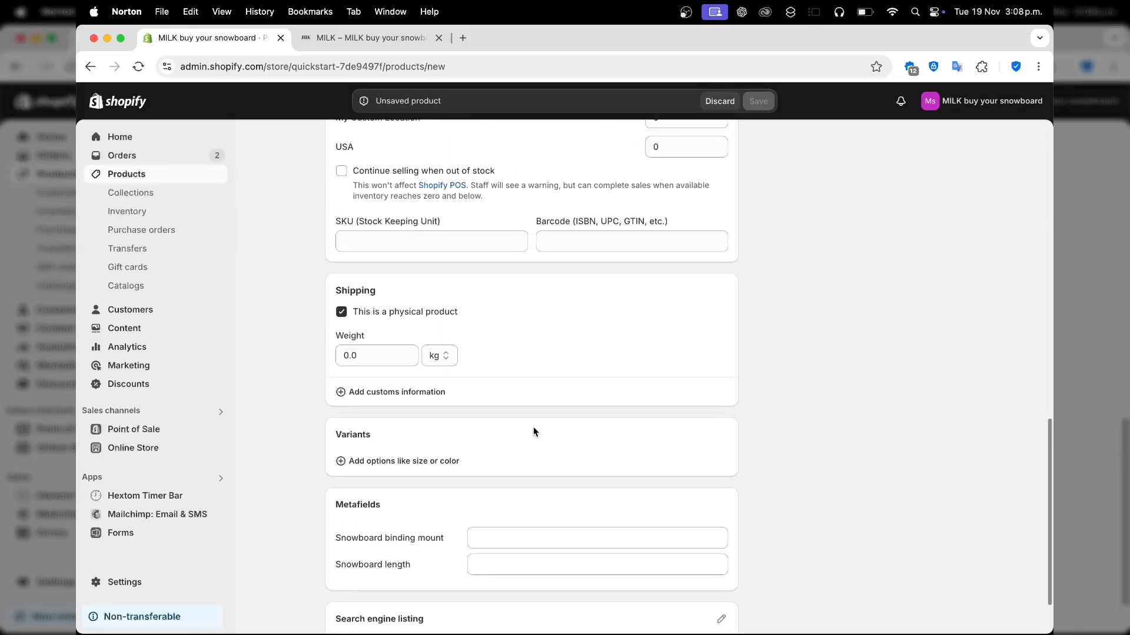
pyautogui.scroll(3, 704, 361)
pyautogui.scroll(-5, 726, 335)
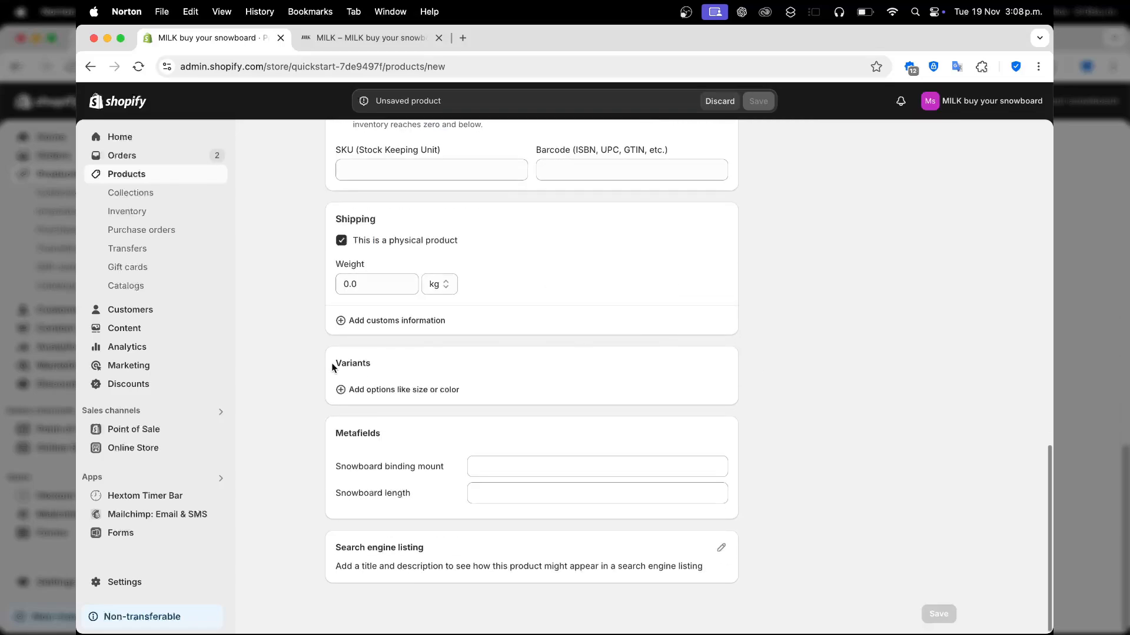
pyautogui.moveTo(333, 367); pyautogui.dragTo(372, 366)
# Add a Color option with values Black, White and Red, then review the three generated variants
pyautogui.click(411, 391)
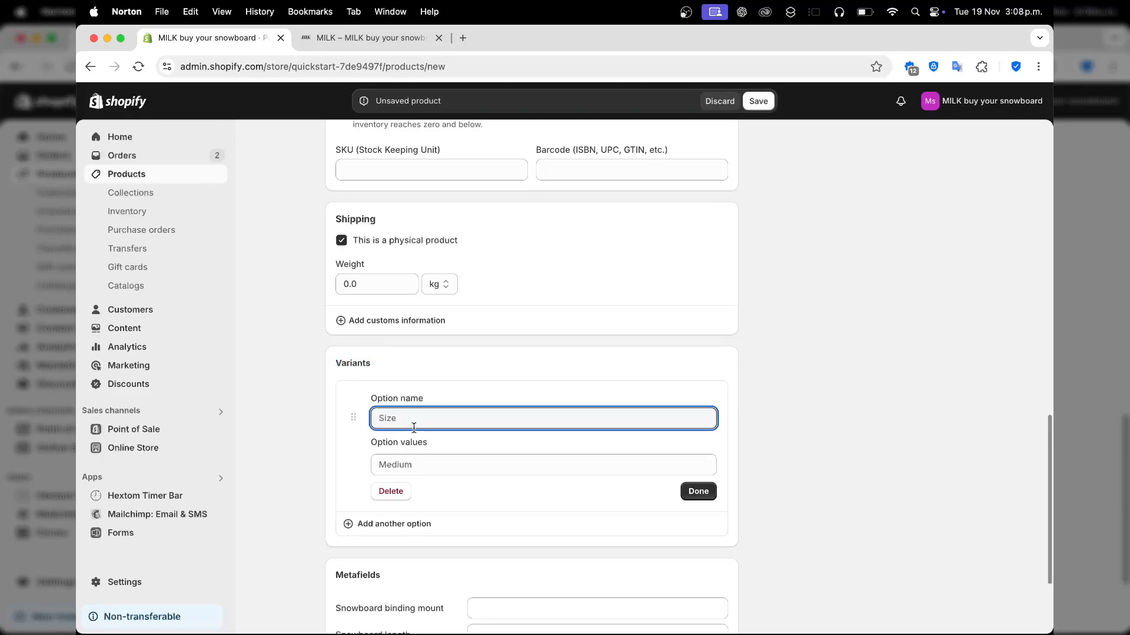
pyautogui.write('s')
pyautogui.write('olor')
pyautogui.click(425, 461)
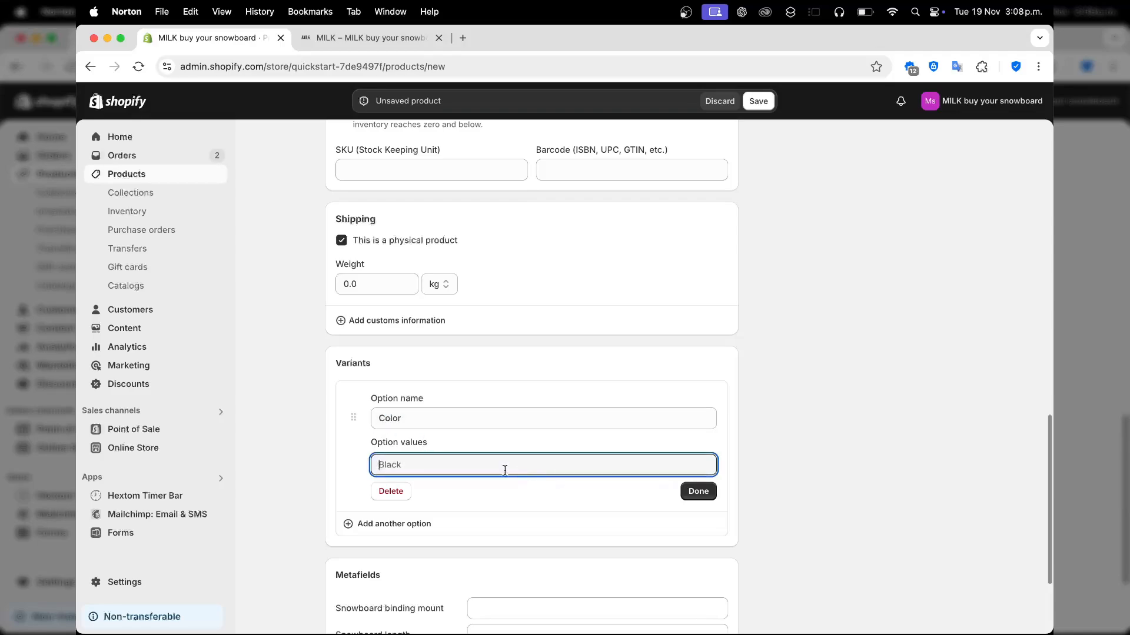
pyautogui.write('Black')
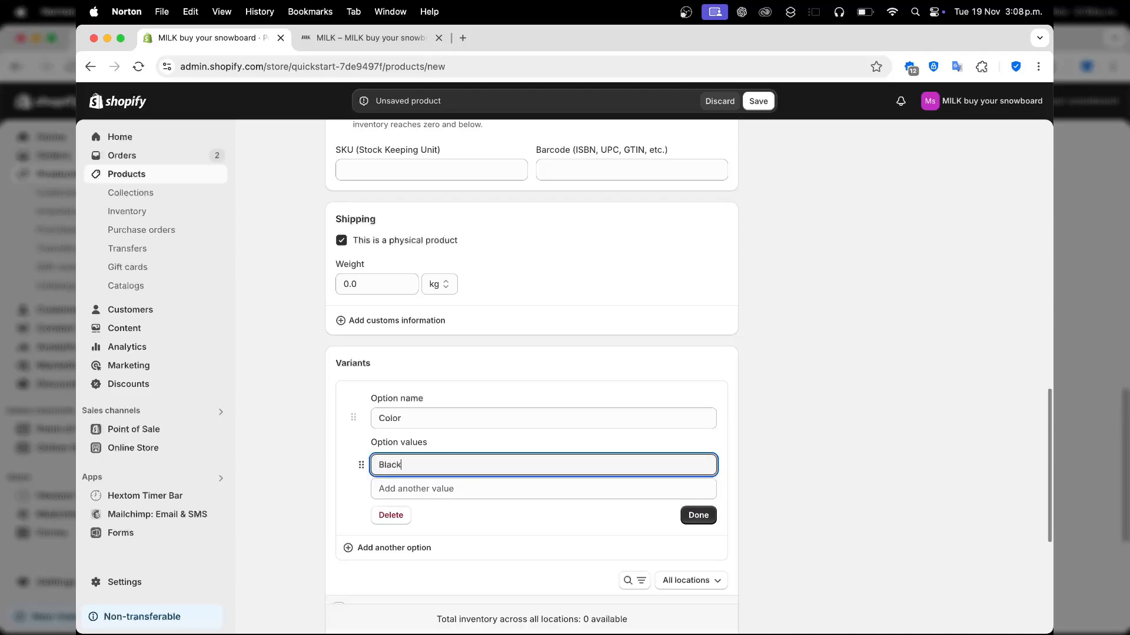
pyautogui.click(453, 487)
pyautogui.write('White')
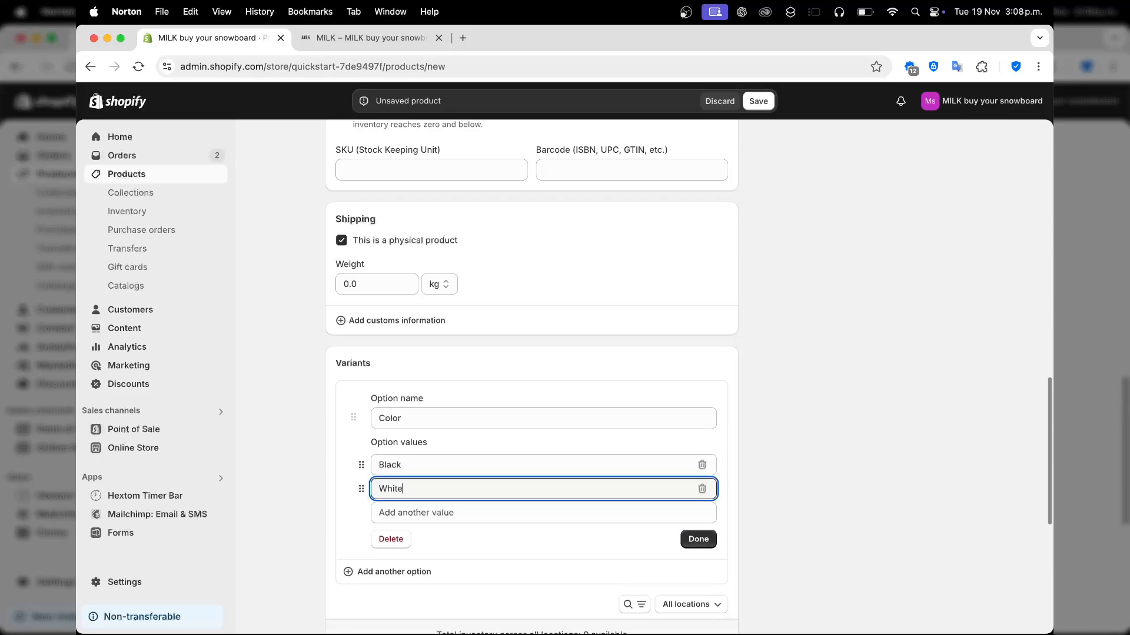
pyautogui.click(461, 512)
pyautogui.write('Red')
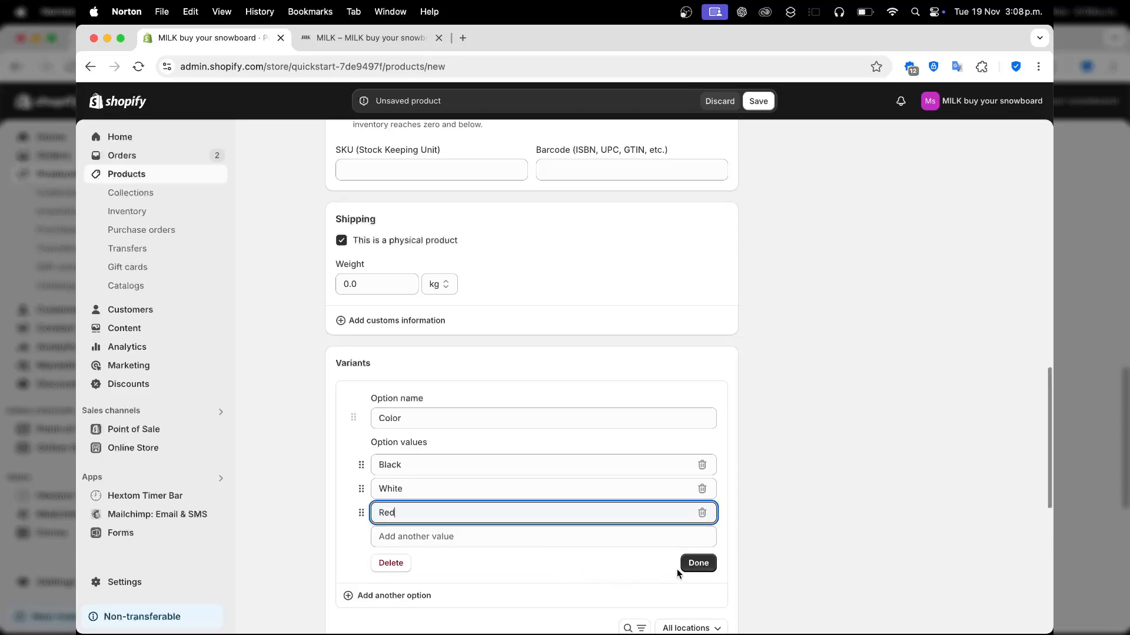
pyautogui.click(690, 565)
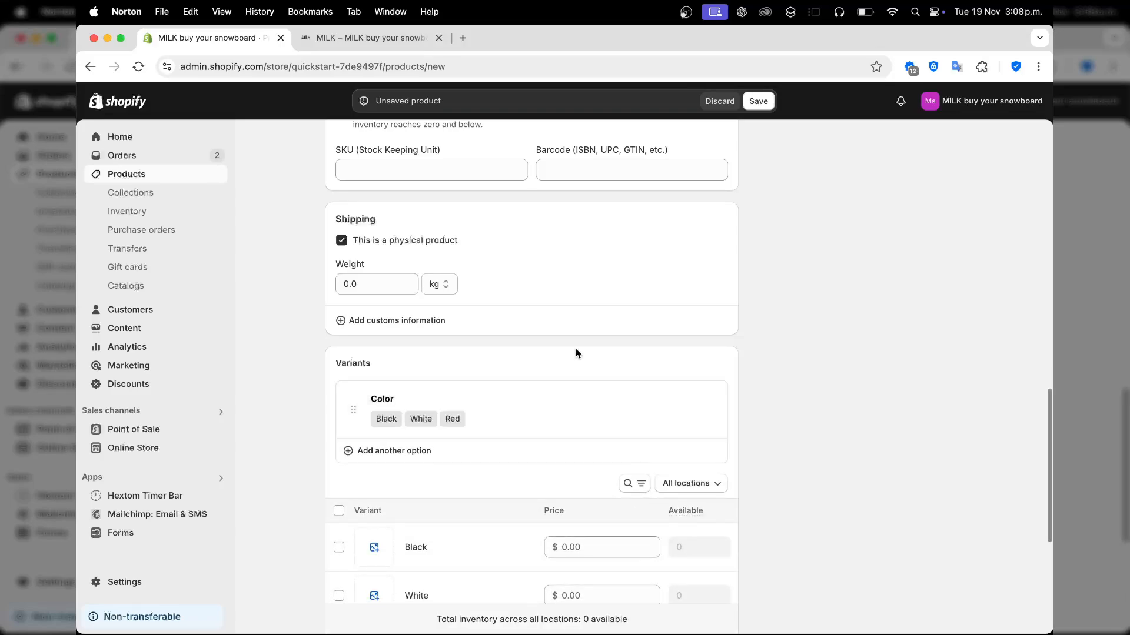
pyautogui.scroll(-5, 575, 353)
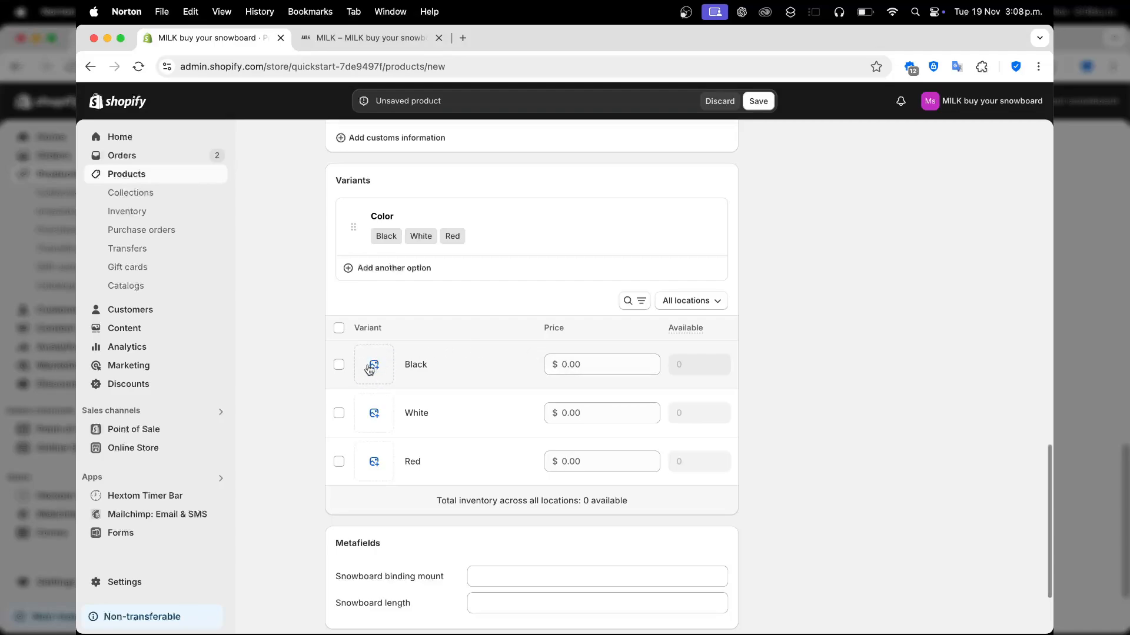
pyautogui.scroll(-3, 371, 371)
pyautogui.scroll(15, 369, 370)
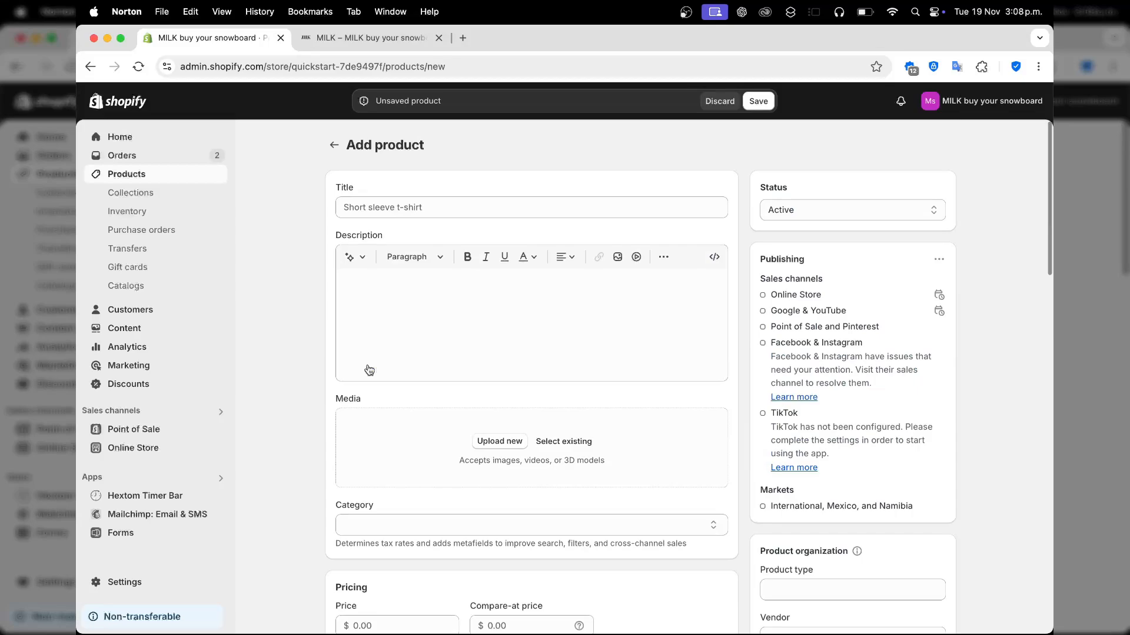
# Type 'Cu' as a title, scroll through the form, then discard the unsaved product
pyautogui.click(459, 213)
pyautogui.write('Custom T shirt')
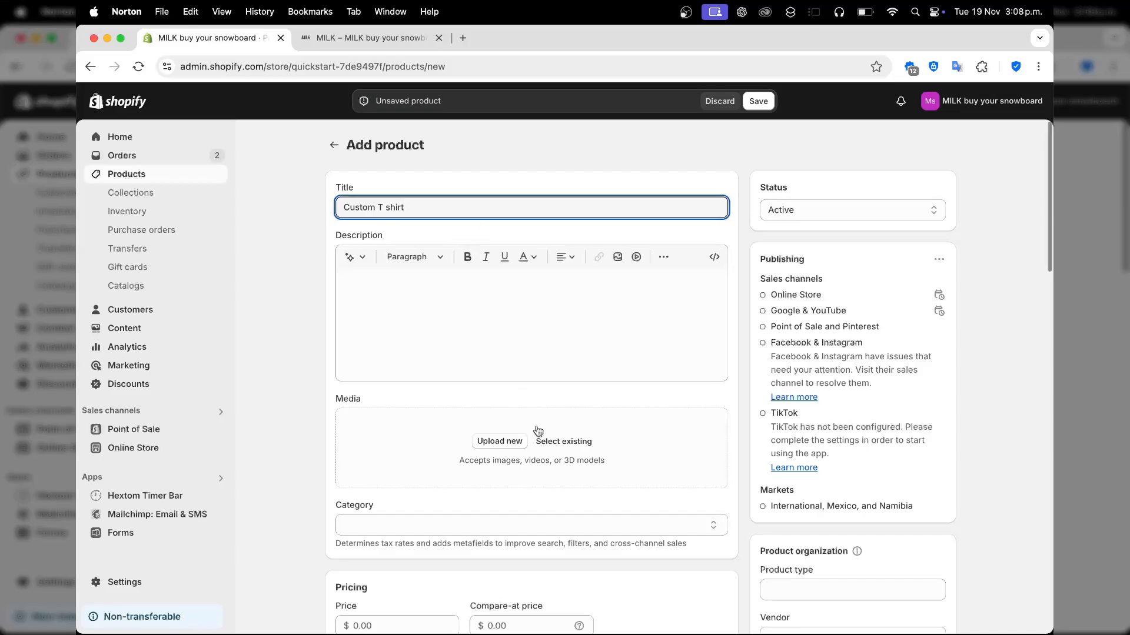
pyautogui.scroll(-10, 532, 438)
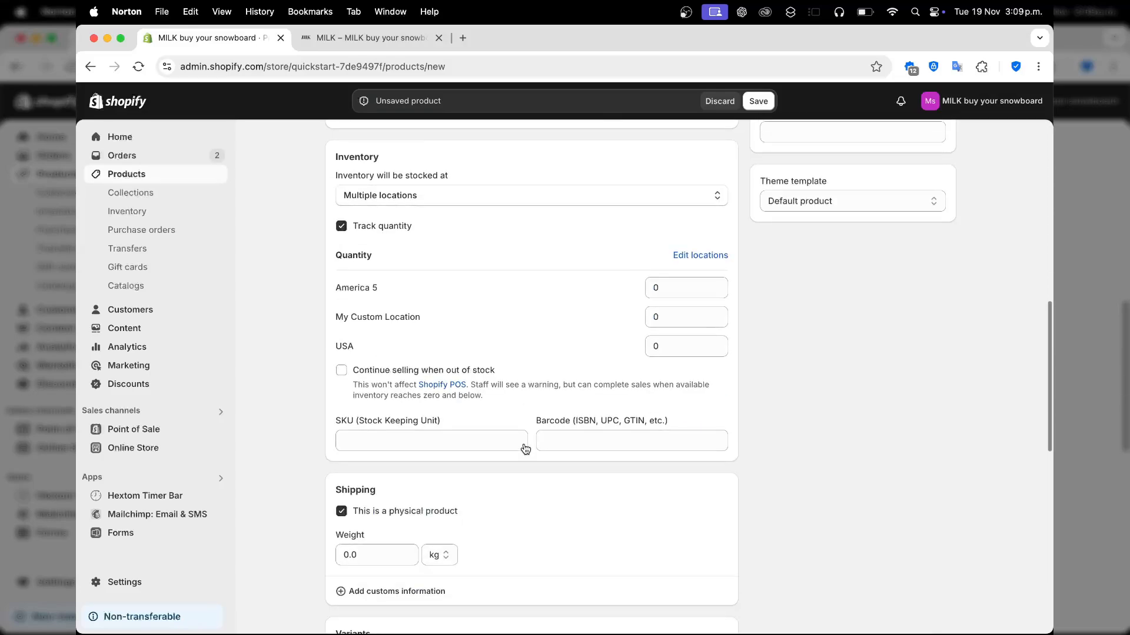
pyautogui.scroll(-8, 525, 450)
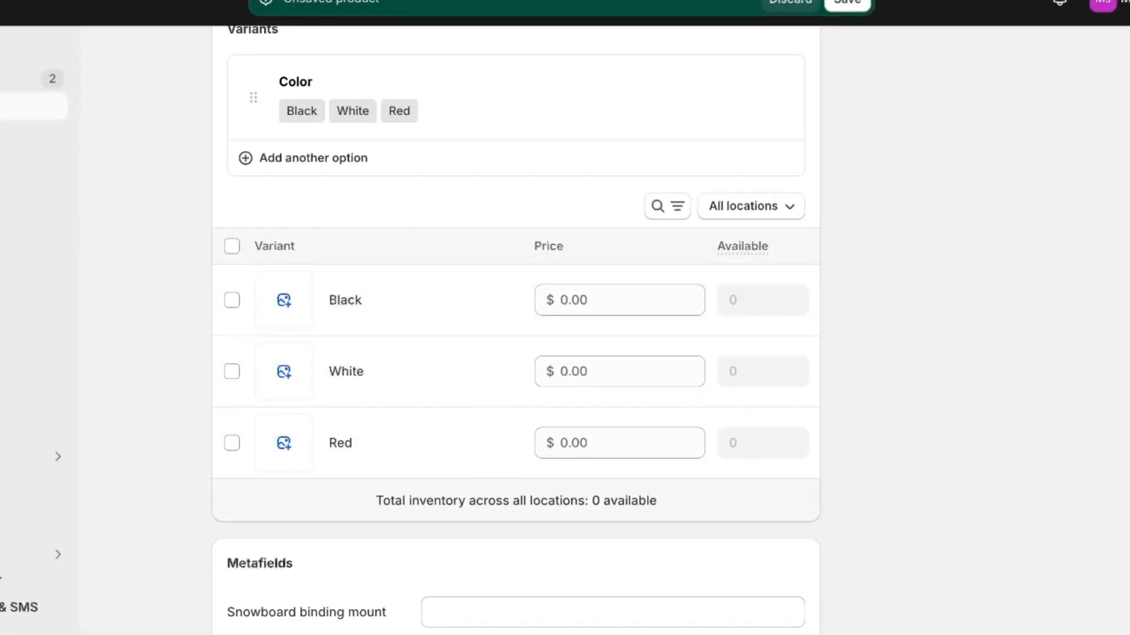
pyautogui.click(794, 3)
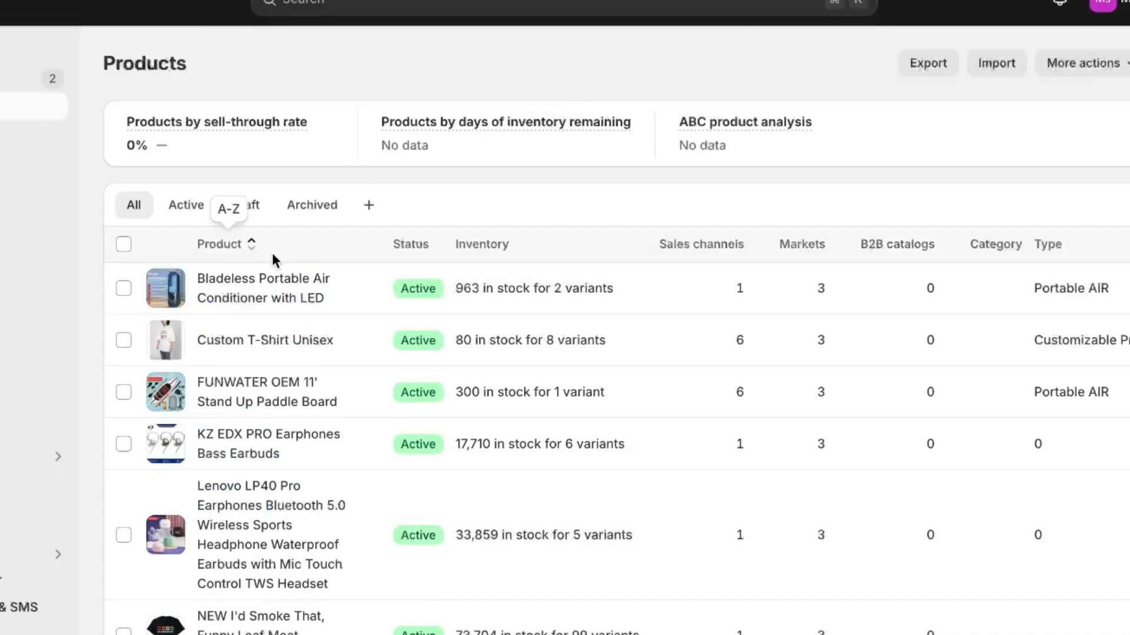
# Open the I'd Smoke That smoker T-shirt and view its Color option values, then scroll back up
pyautogui.click(291, 624)
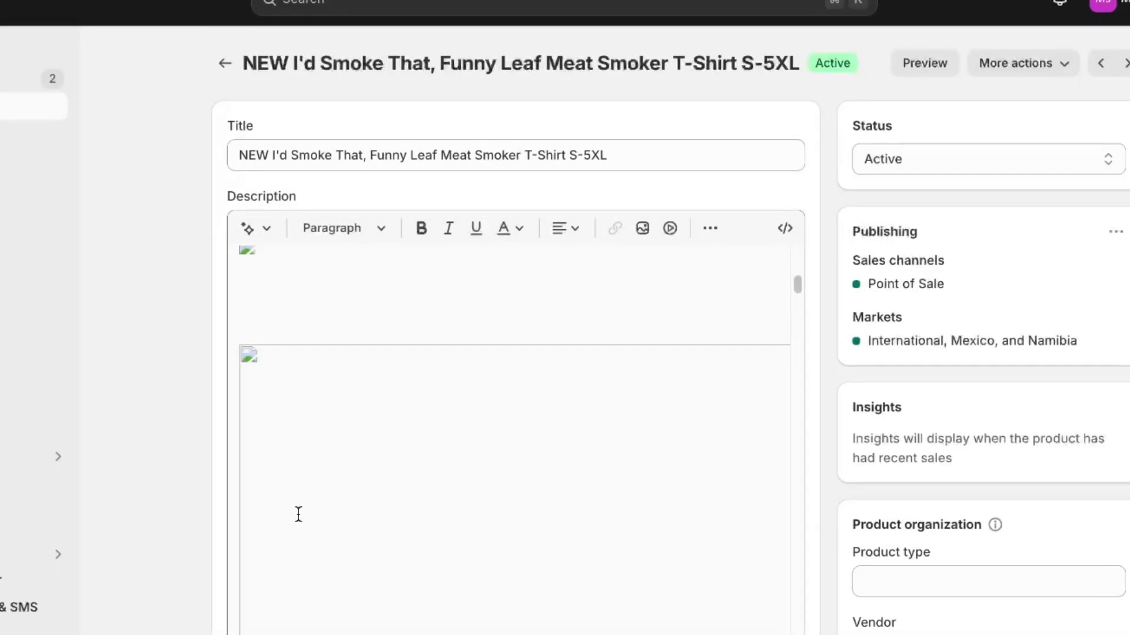
pyautogui.scroll(-10, 113, 485)
pyautogui.scroll(-4, 176, 458)
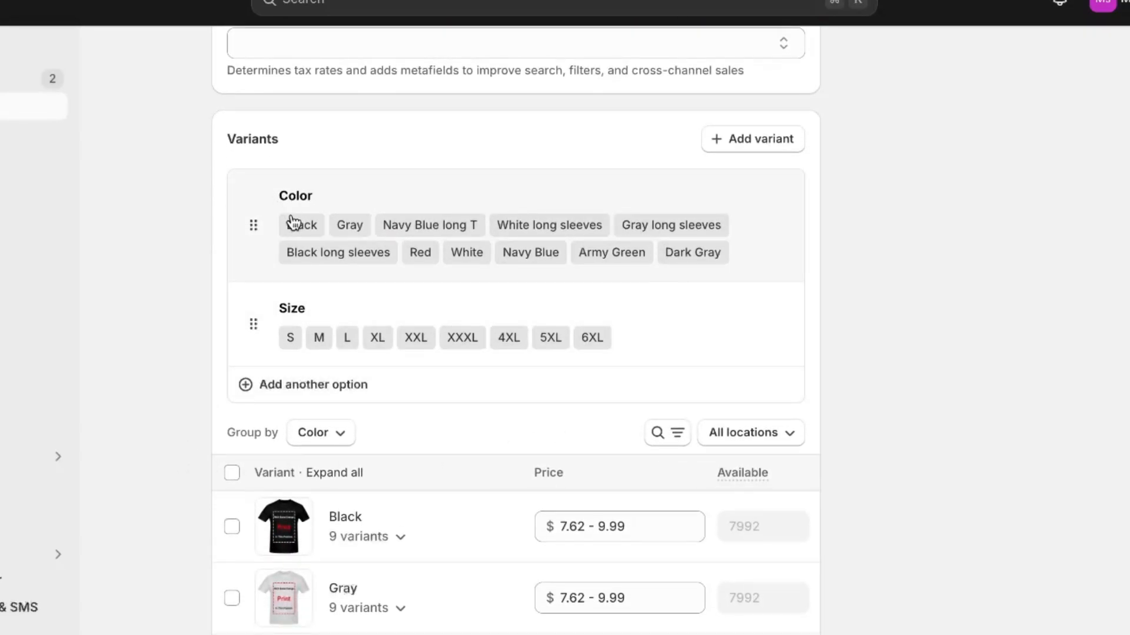
pyautogui.click(753, 233)
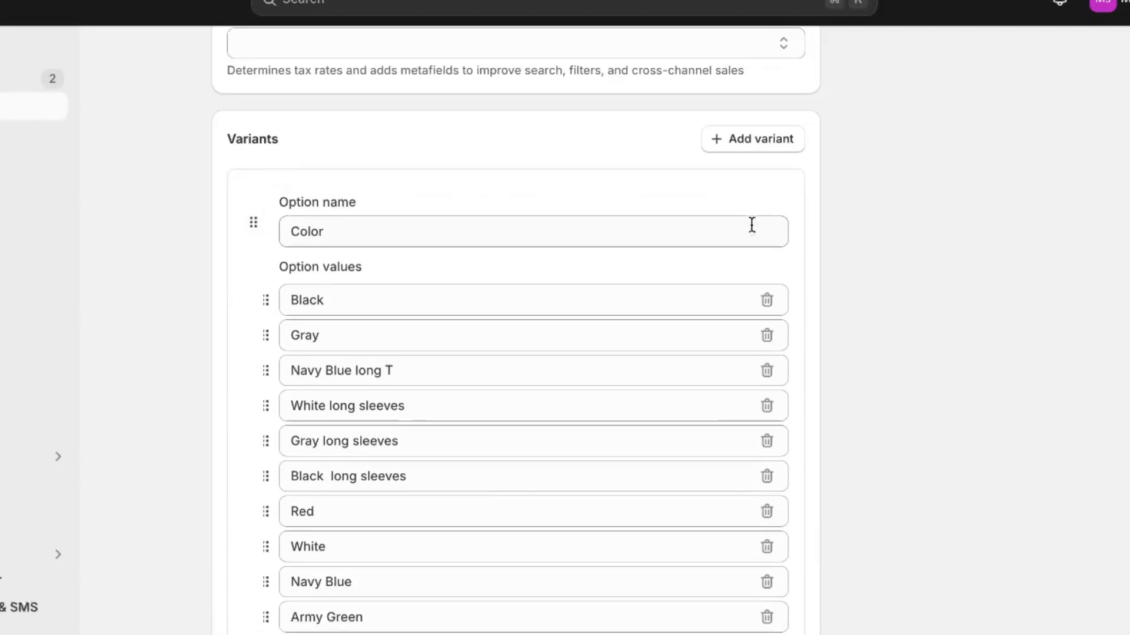
pyautogui.scroll(-2, 589, 412)
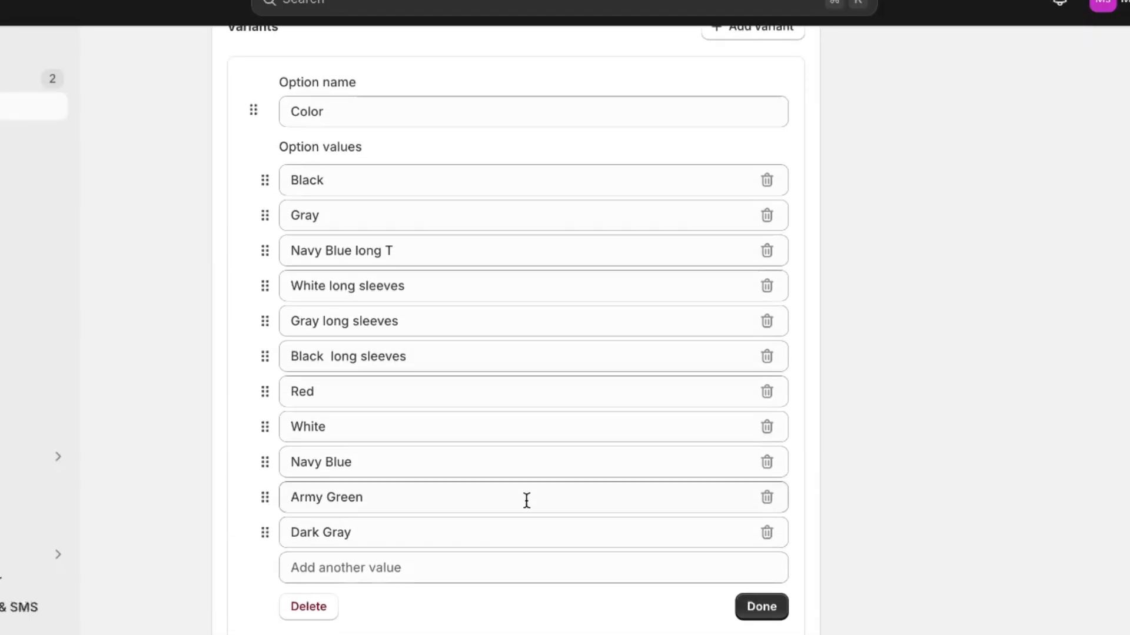
pyautogui.scroll(20, 526, 501)
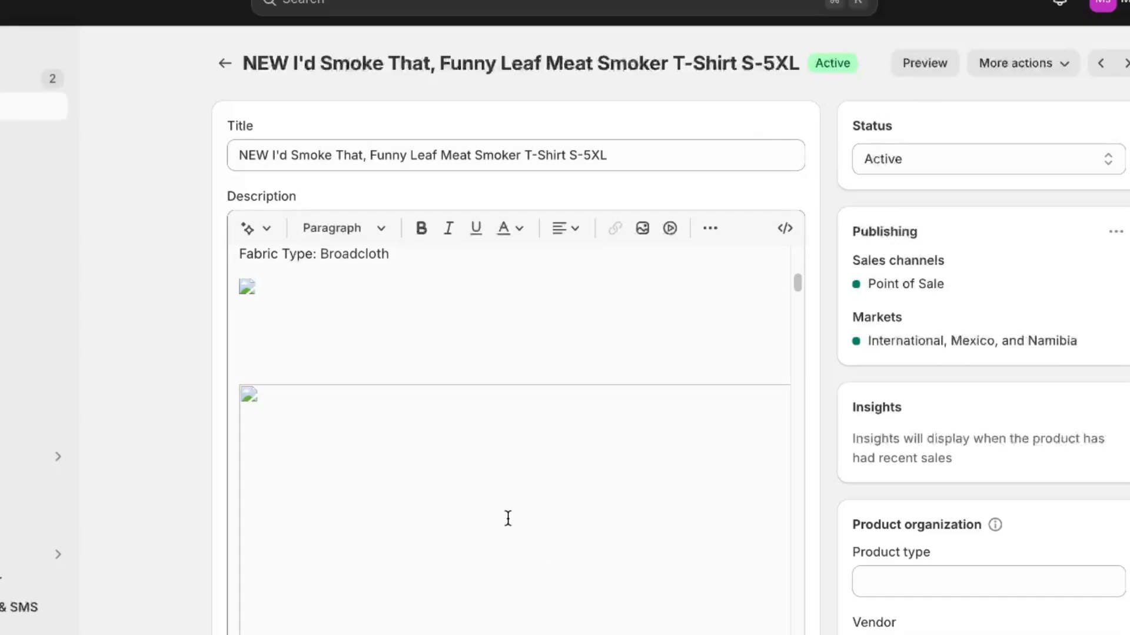
# Preview the T-shirt on the storefront, try Gray, White, Navy Blue and Red colours, then open the admin apps list
pyautogui.click(923, 72)
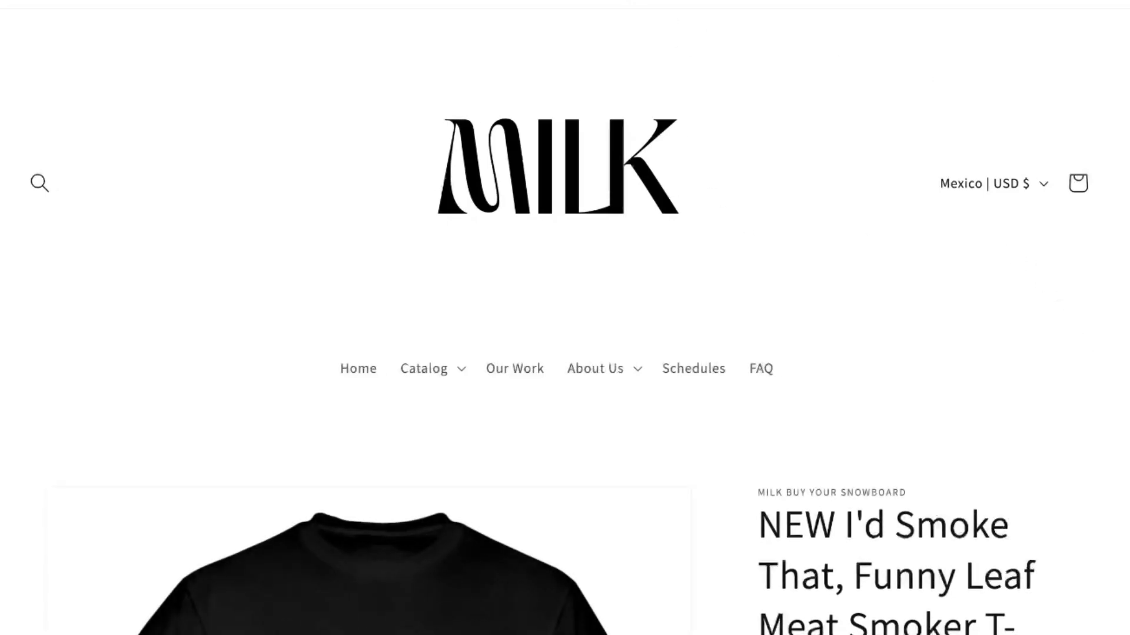
pyautogui.scroll(-5, 1033, 425)
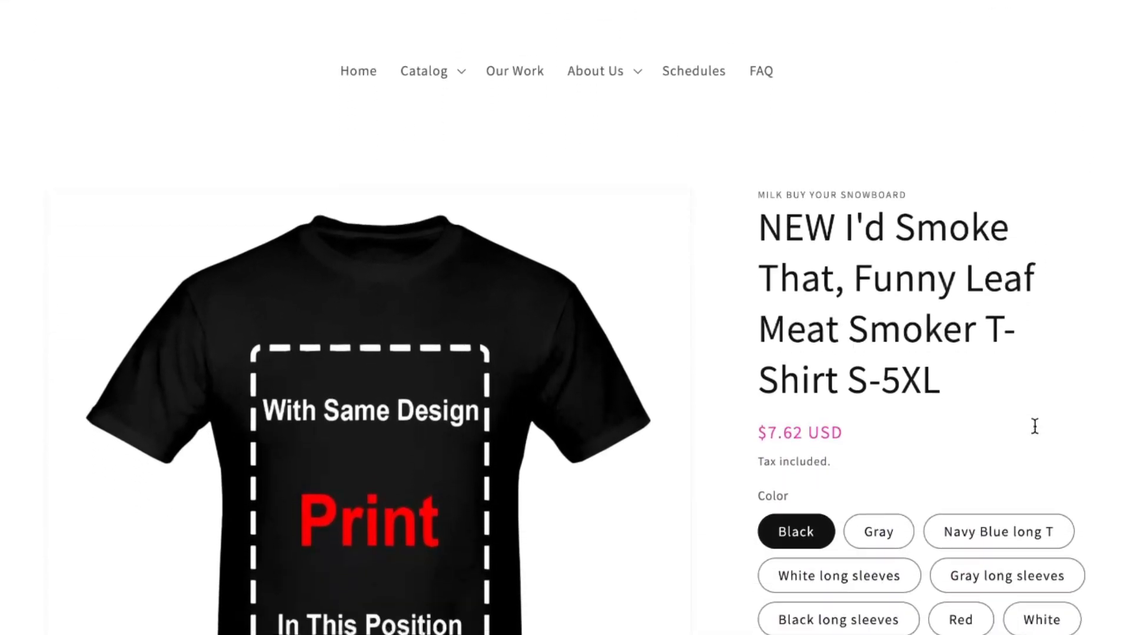
pyautogui.scroll(-1, 1034, 426)
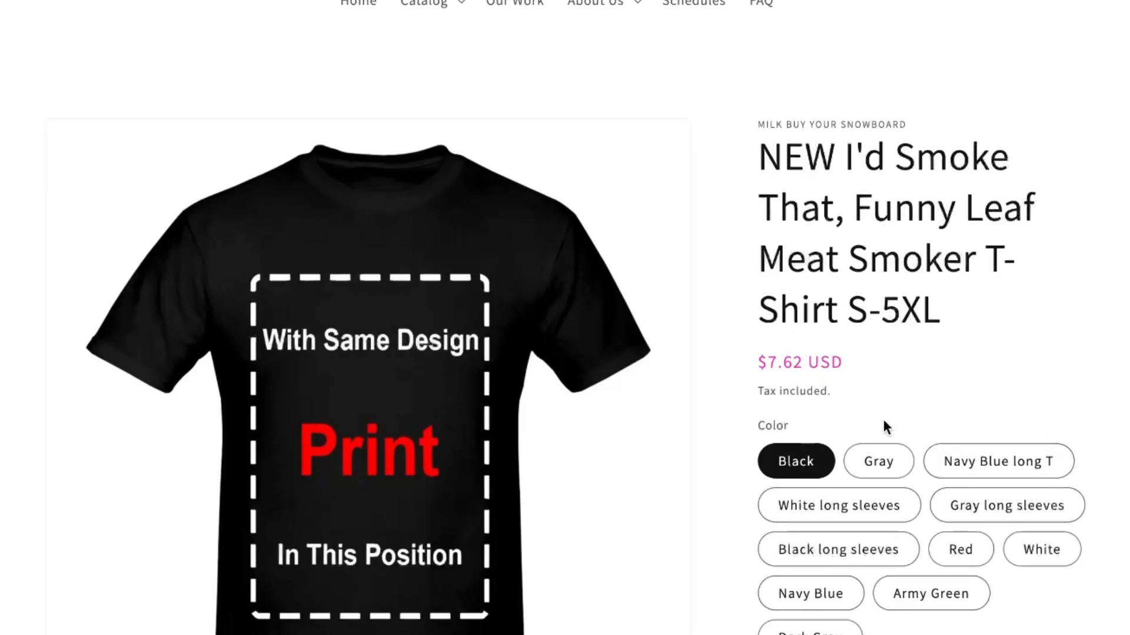
pyautogui.click(859, 459)
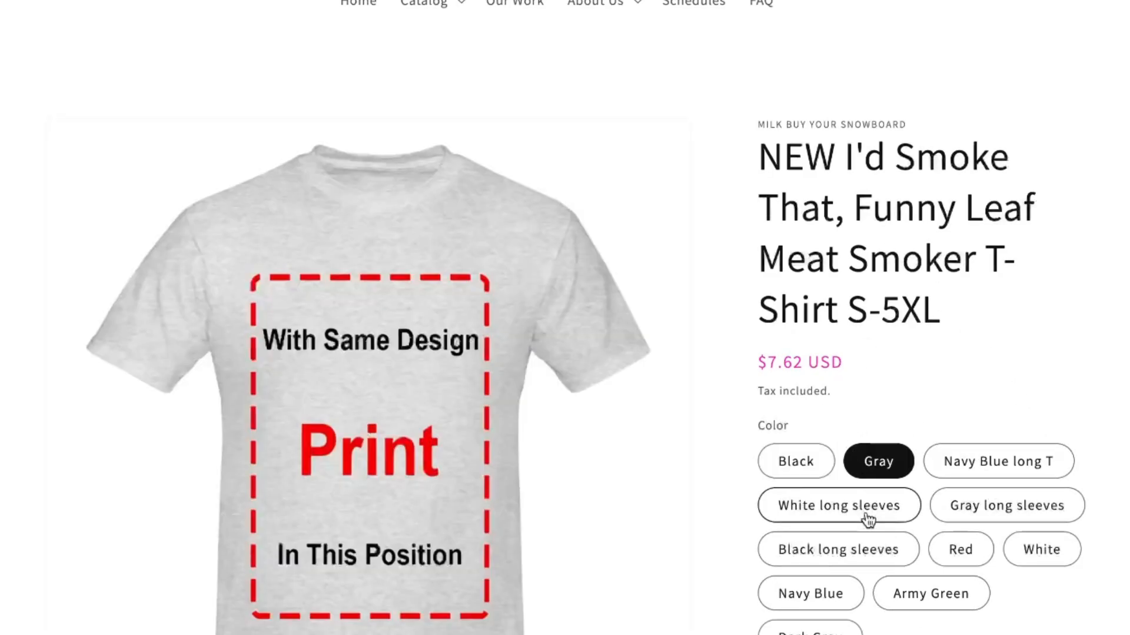
pyautogui.click(867, 518)
pyautogui.click(1046, 469)
pyautogui.click(1033, 509)
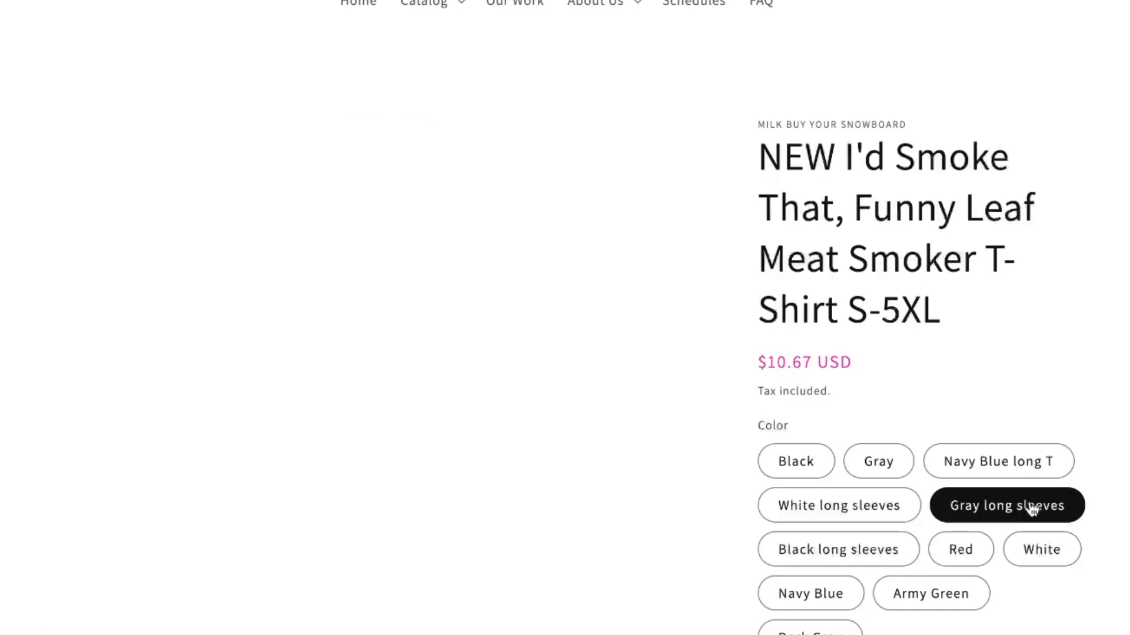
pyautogui.click(970, 556)
pyautogui.click(1020, 556)
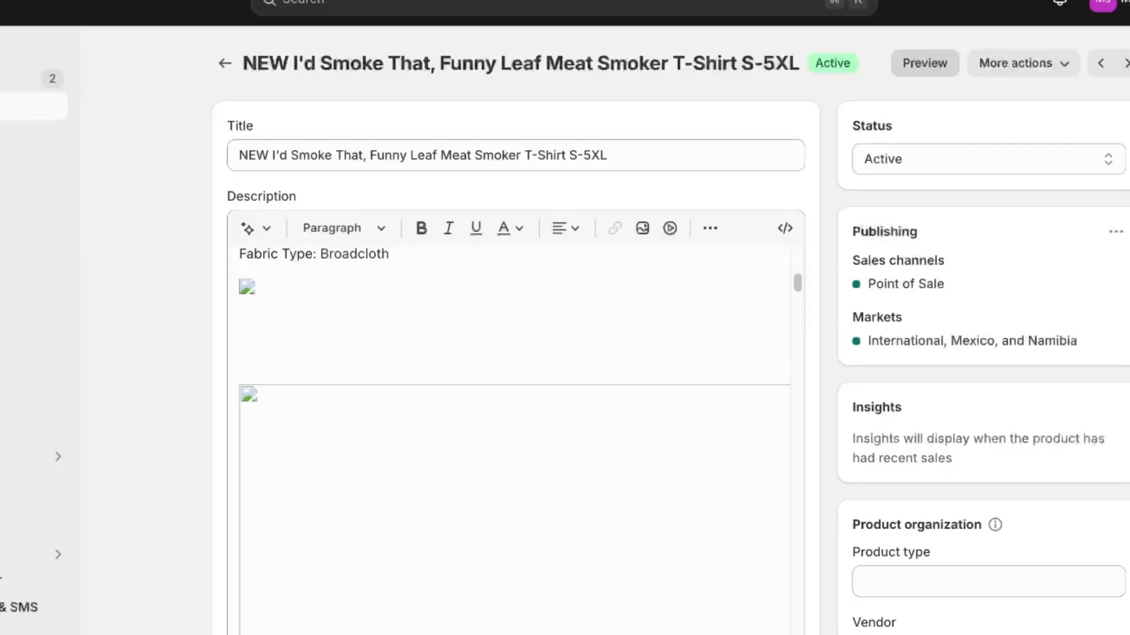
pyautogui.click(24, 51)
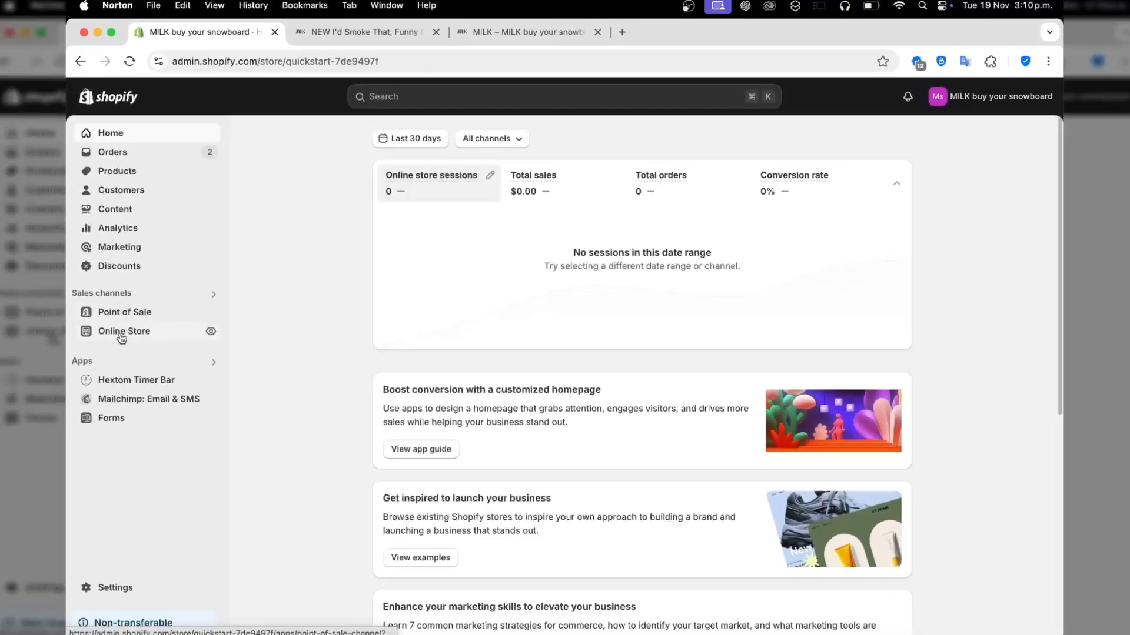
pyautogui.click(105, 361)
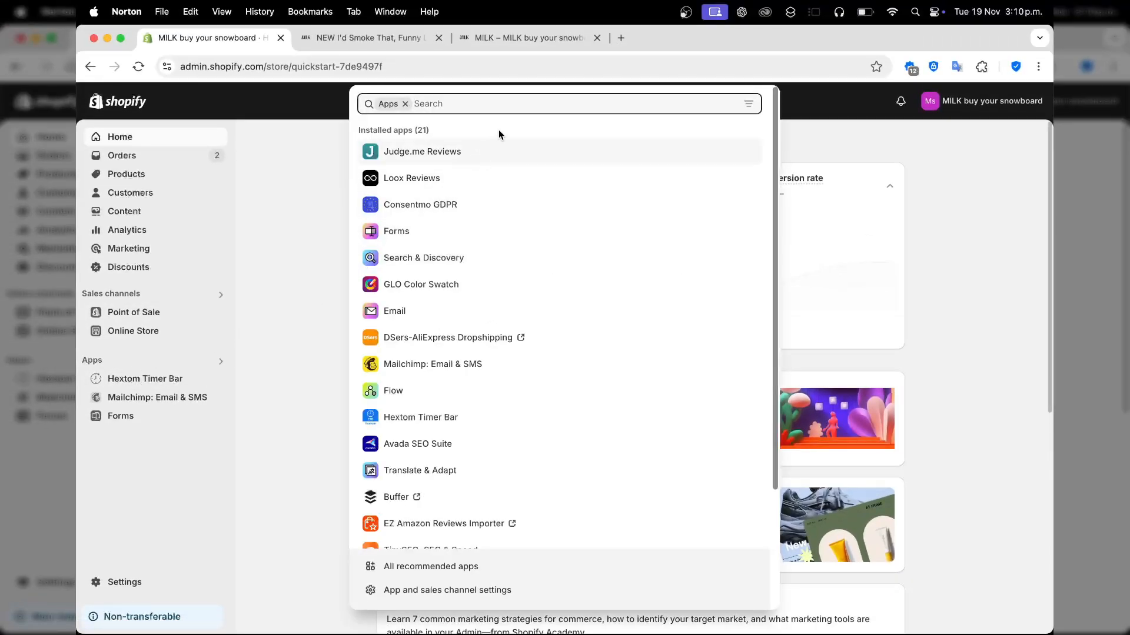
# Search the Shopify App Store for 'color swa' apps
pyautogui.write('col')
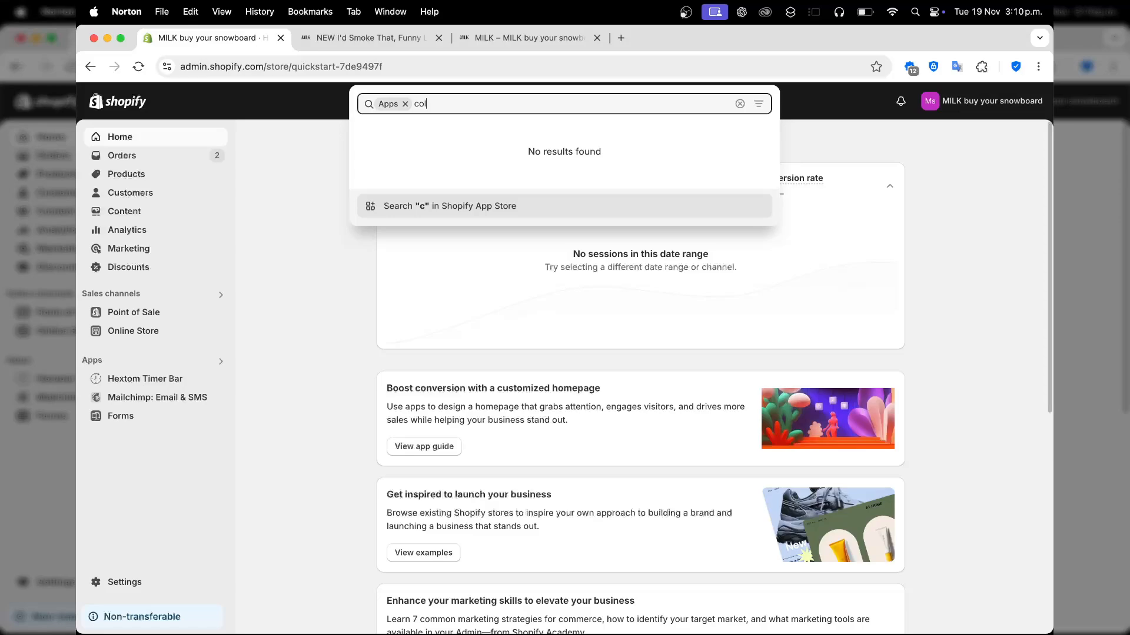
pyautogui.write('or swatc')
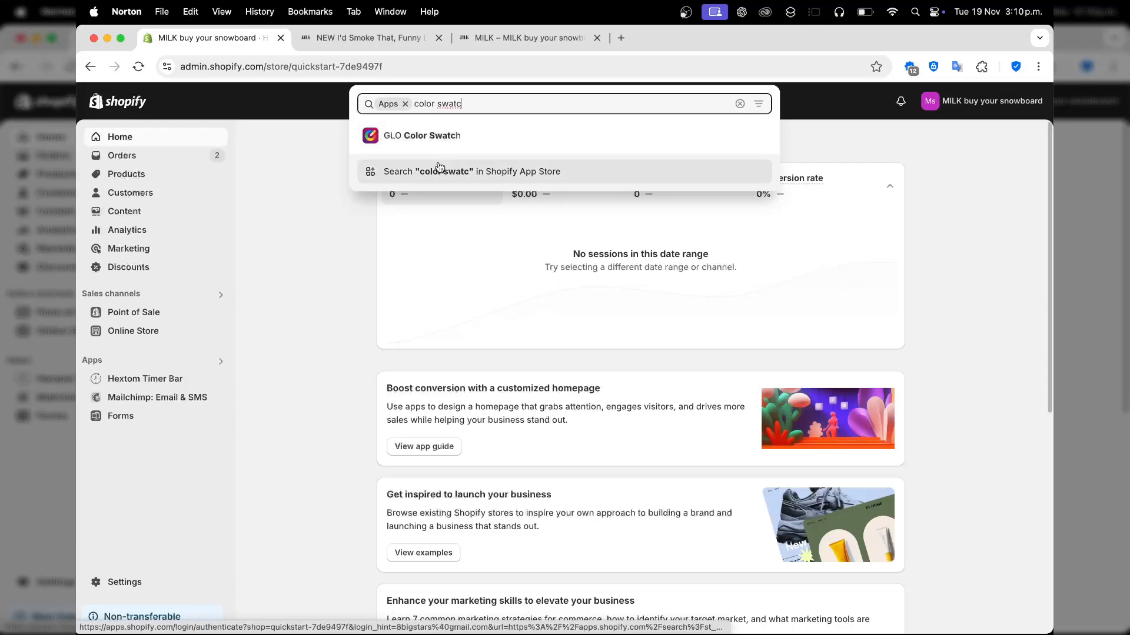
pyautogui.click(565, 176)
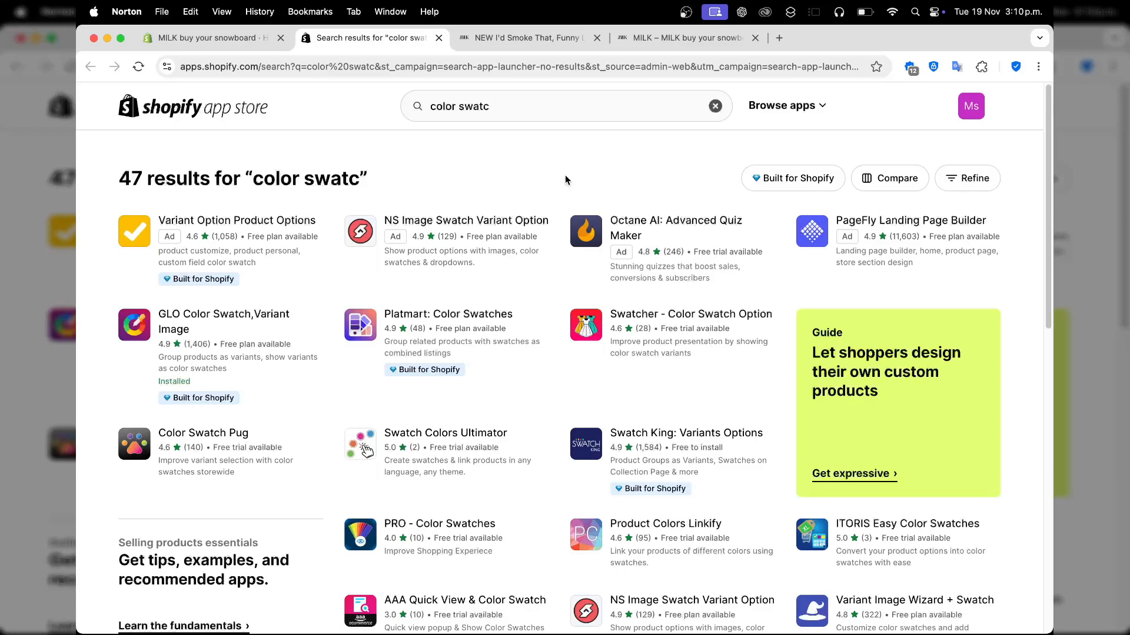
# Open the GLO Color Swatch, Variant Image listing and launch the app in the store admin
pyautogui.click(196, 319)
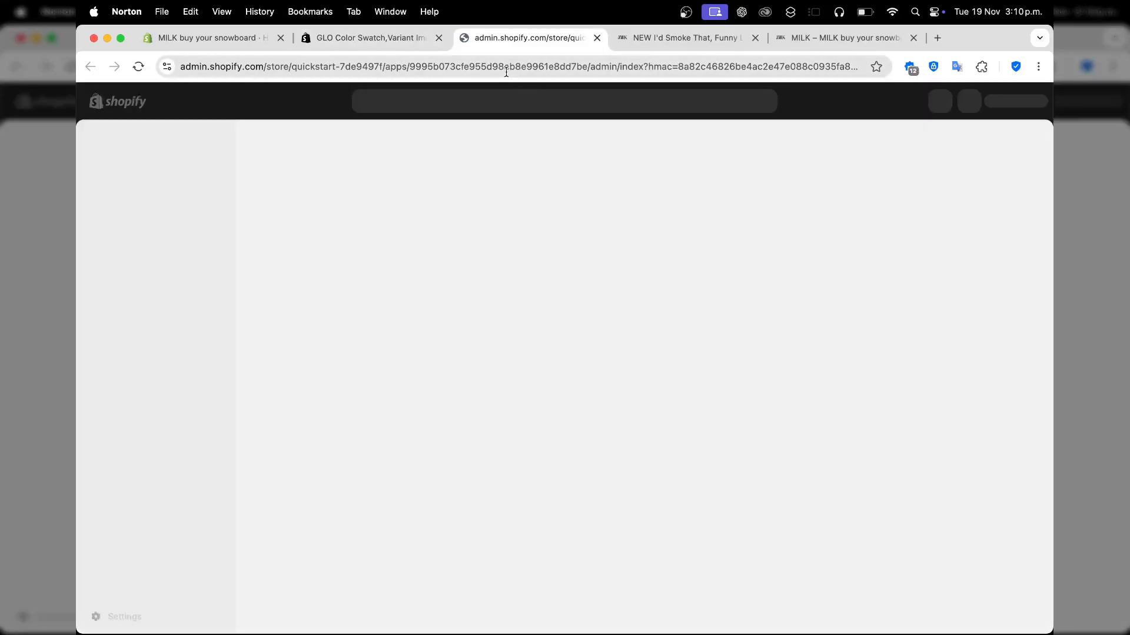
pyautogui.click(427, 41)
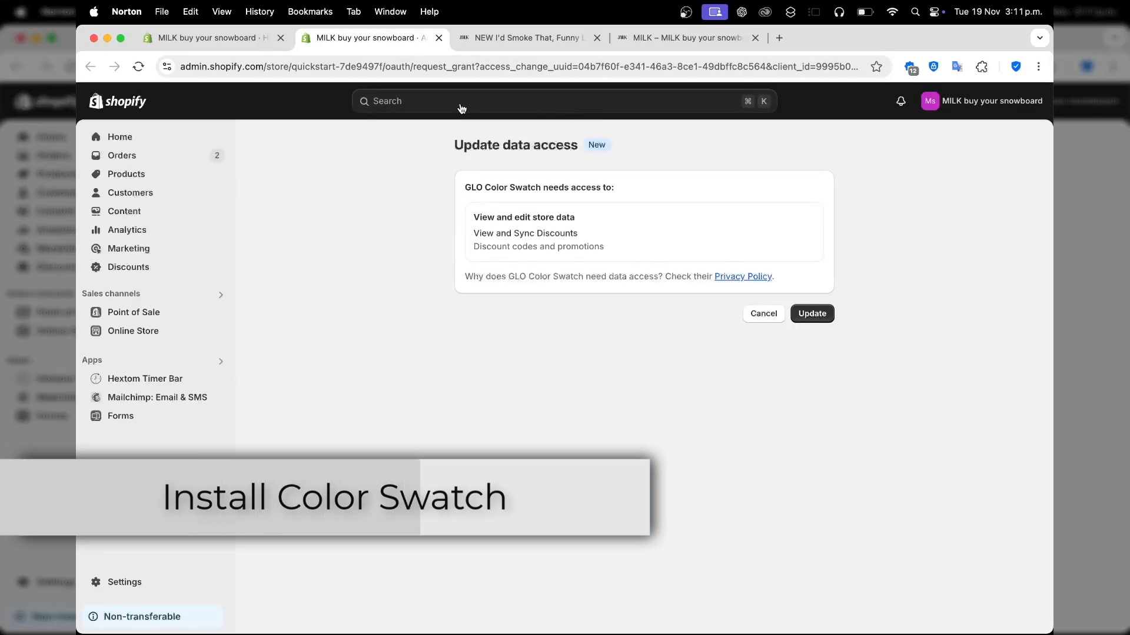
# Approve GLO Color Swatch's updated data access, pin it in the sidebar, and review its store options
pyautogui.click(799, 322)
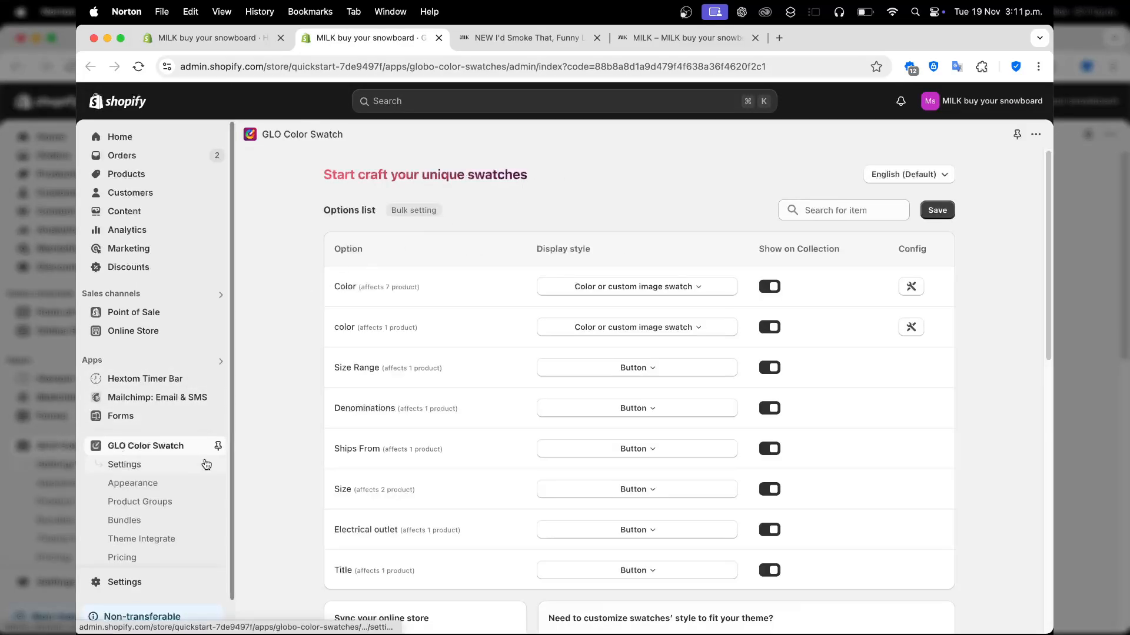
pyautogui.click(217, 447)
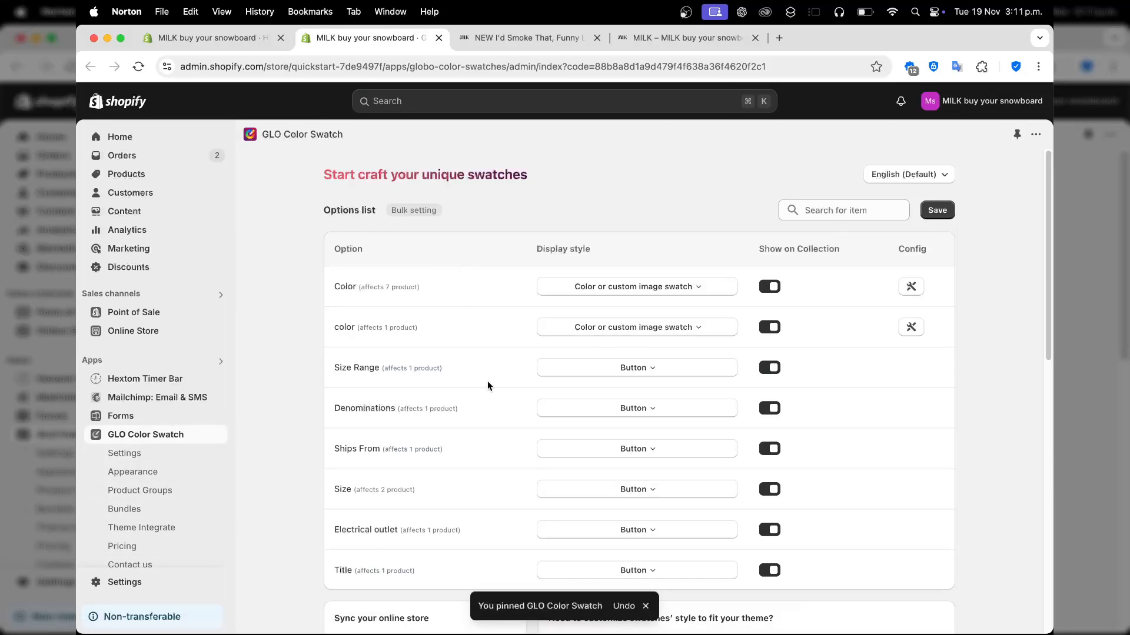
pyautogui.scroll(-5, 488, 383)
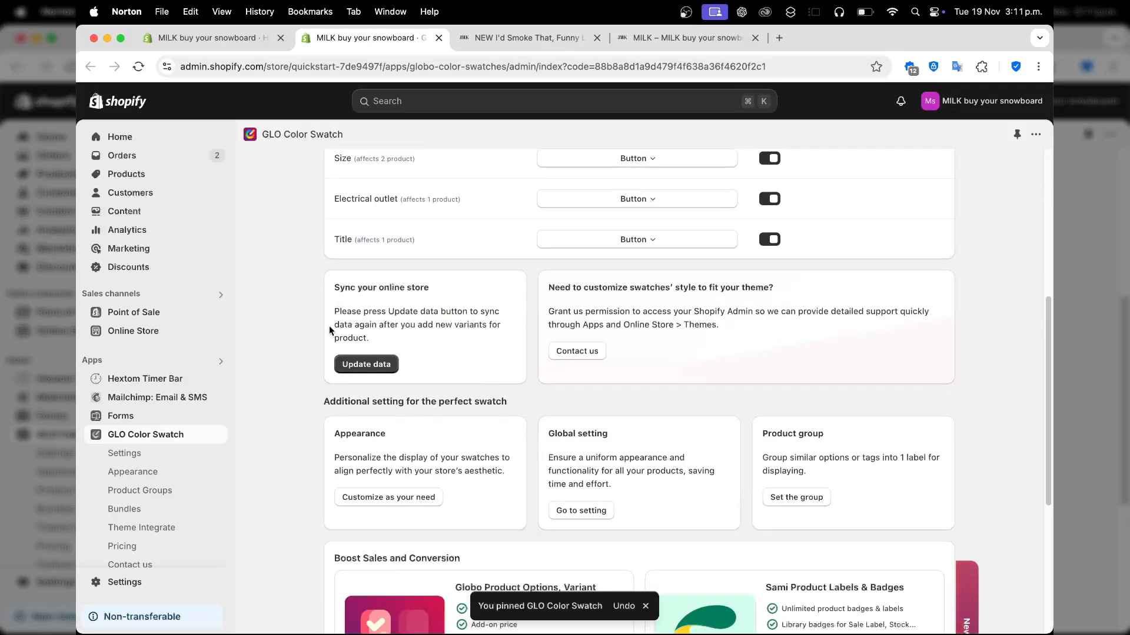
pyautogui.scroll(-1, 660, 381)
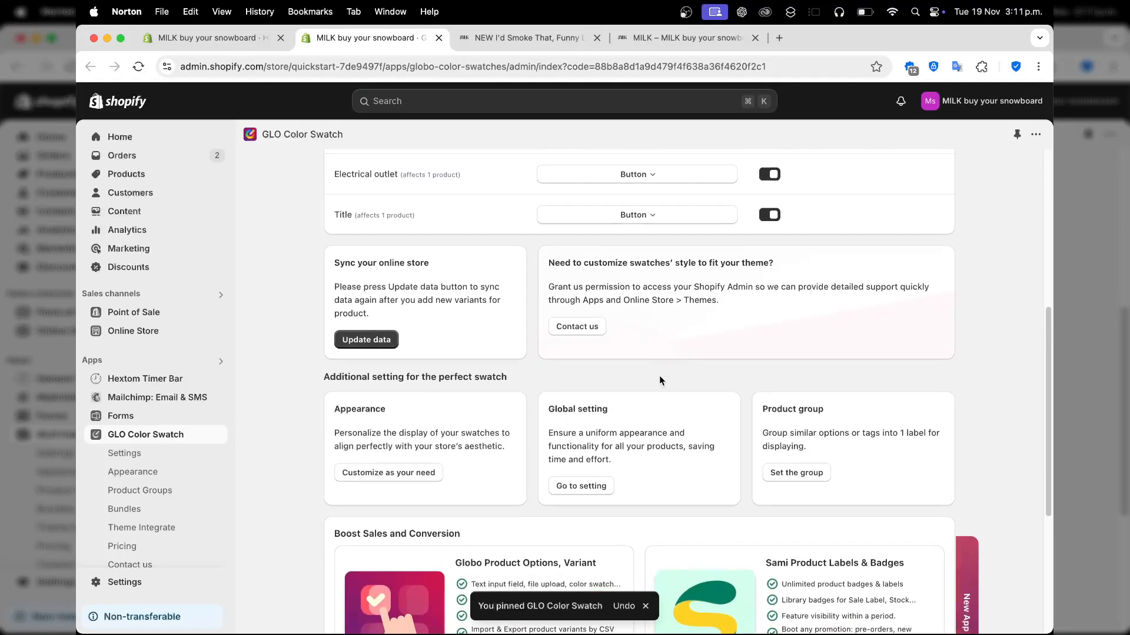
pyautogui.scroll(-3, 726, 427)
pyautogui.scroll(-4, 725, 423)
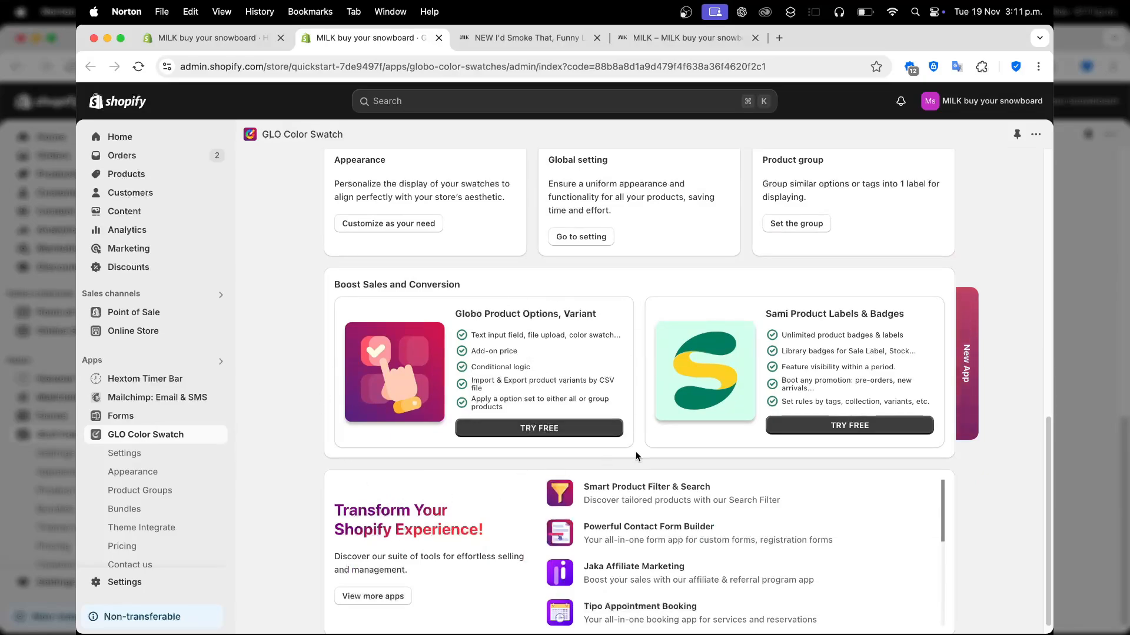
pyautogui.scroll(-1, 636, 451)
pyautogui.scroll(10, 635, 451)
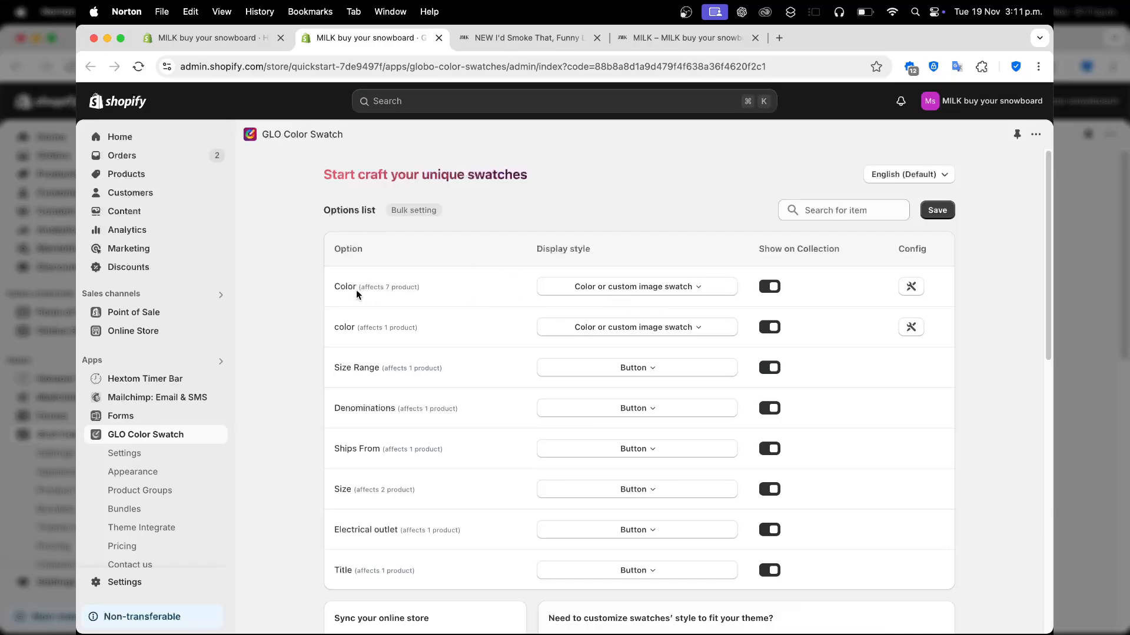
# Open the Color option's swatch editor and review its items, from White and Green to blank Set1–Set16
pyautogui.moveTo(354, 289); pyautogui.dragTo(417, 287)
pyautogui.click(456, 293)
pyautogui.click(910, 287)
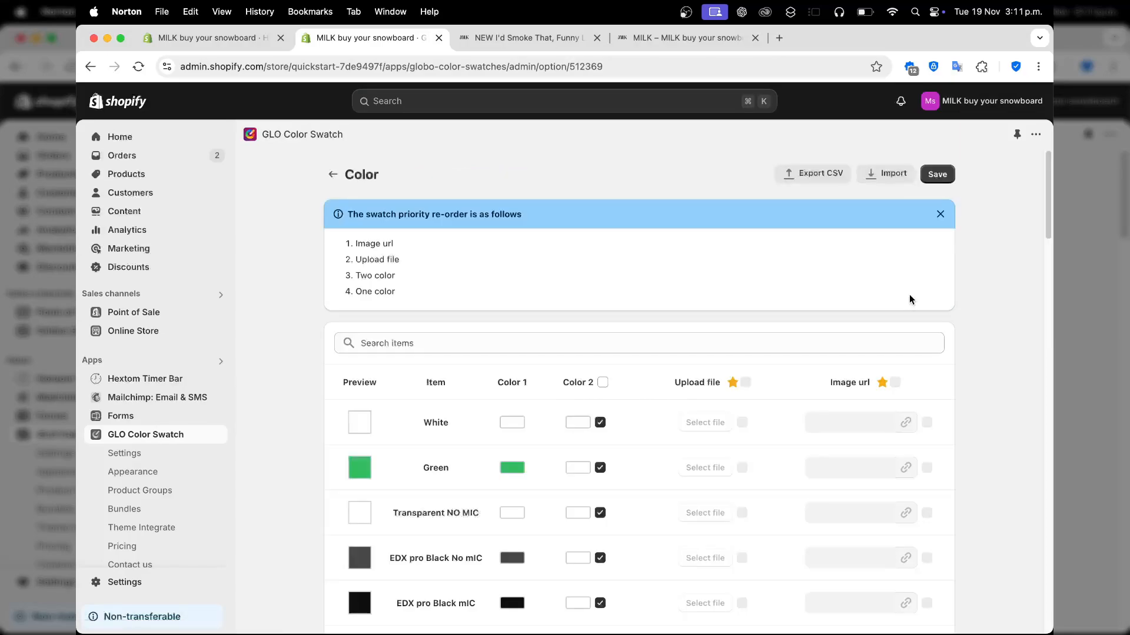
pyautogui.scroll(-5, 930, 426)
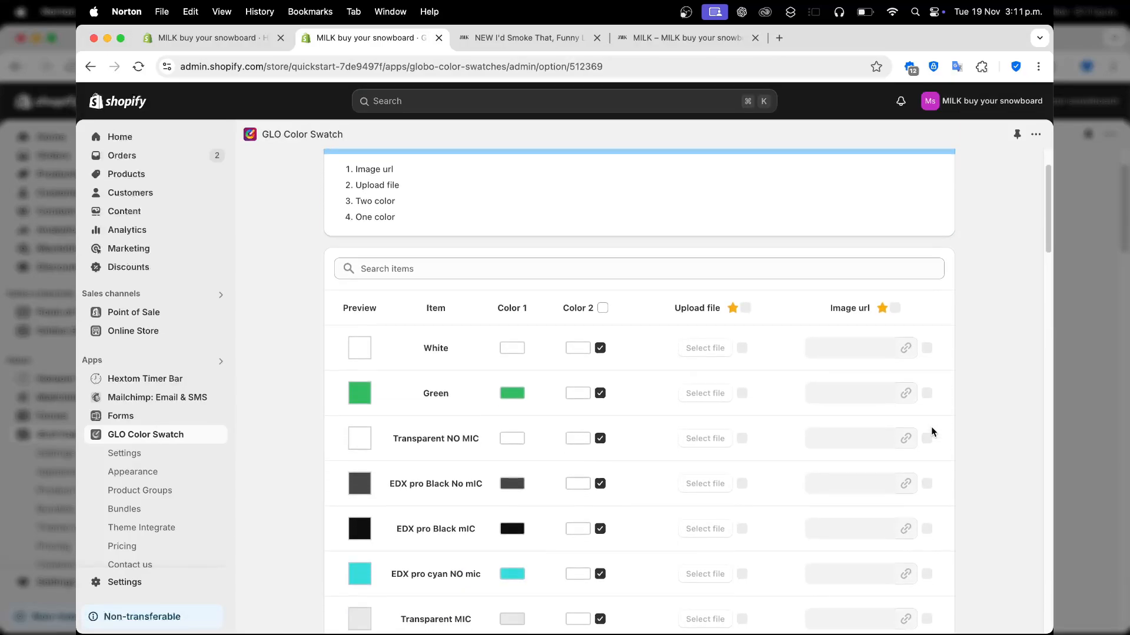
pyautogui.scroll(-15, 931, 429)
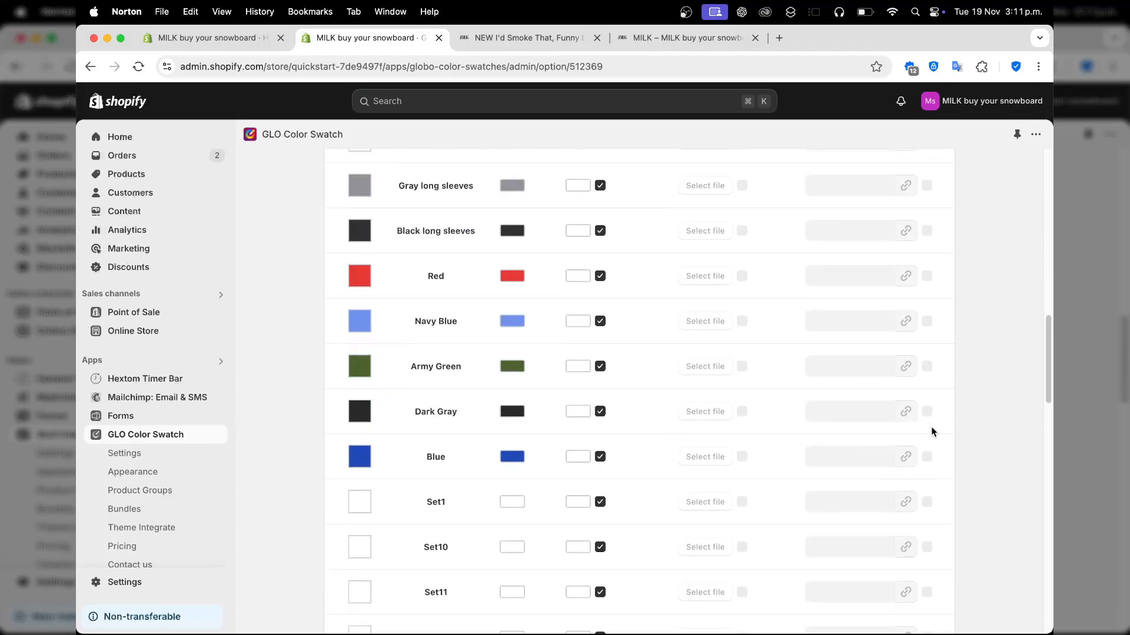
pyautogui.scroll(17, 932, 428)
pyautogui.scroll(3, 931, 428)
pyautogui.scroll(-5, 931, 429)
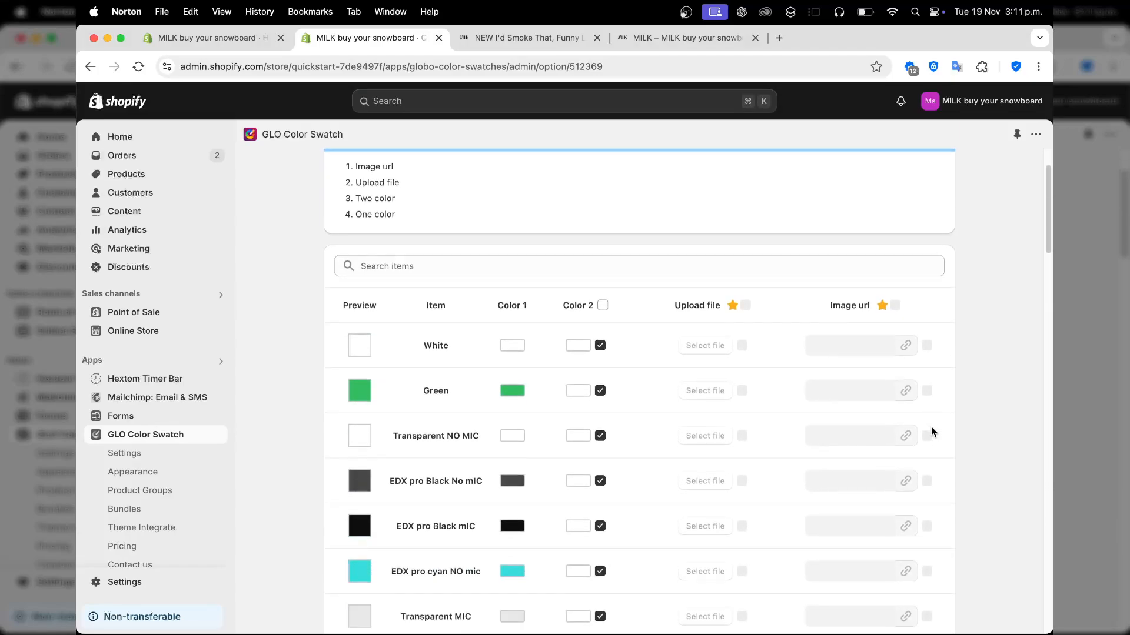
pyautogui.scroll(1, 931, 429)
pyautogui.scroll(4, 930, 426)
pyautogui.scroll(-2, 931, 426)
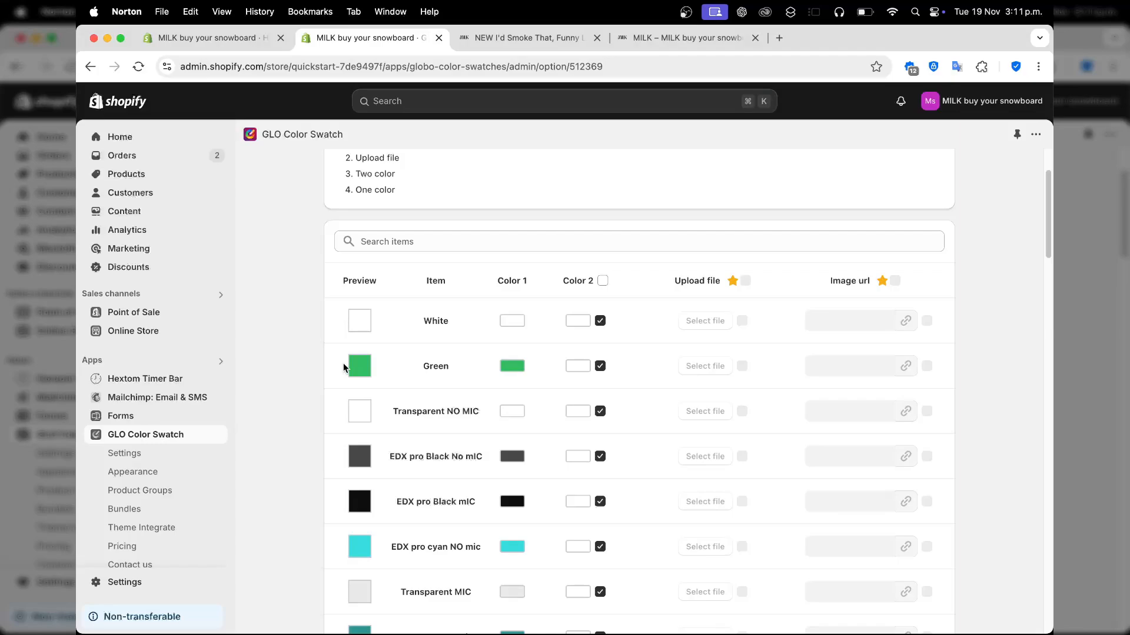
pyautogui.scroll(3, 391, 472)
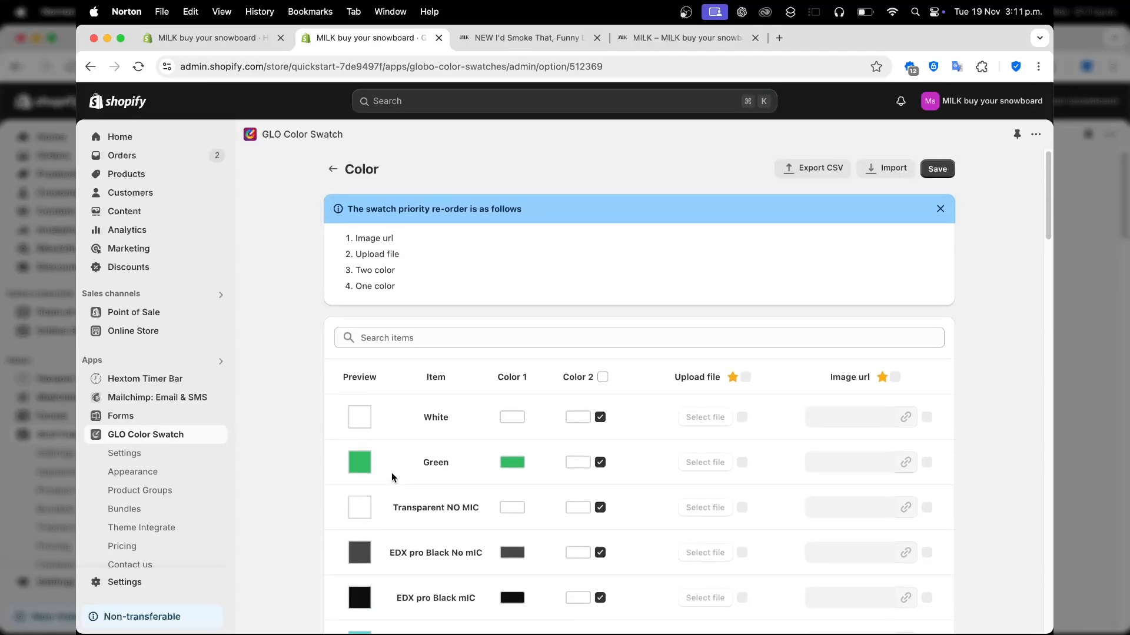
pyautogui.scroll(-15, 391, 472)
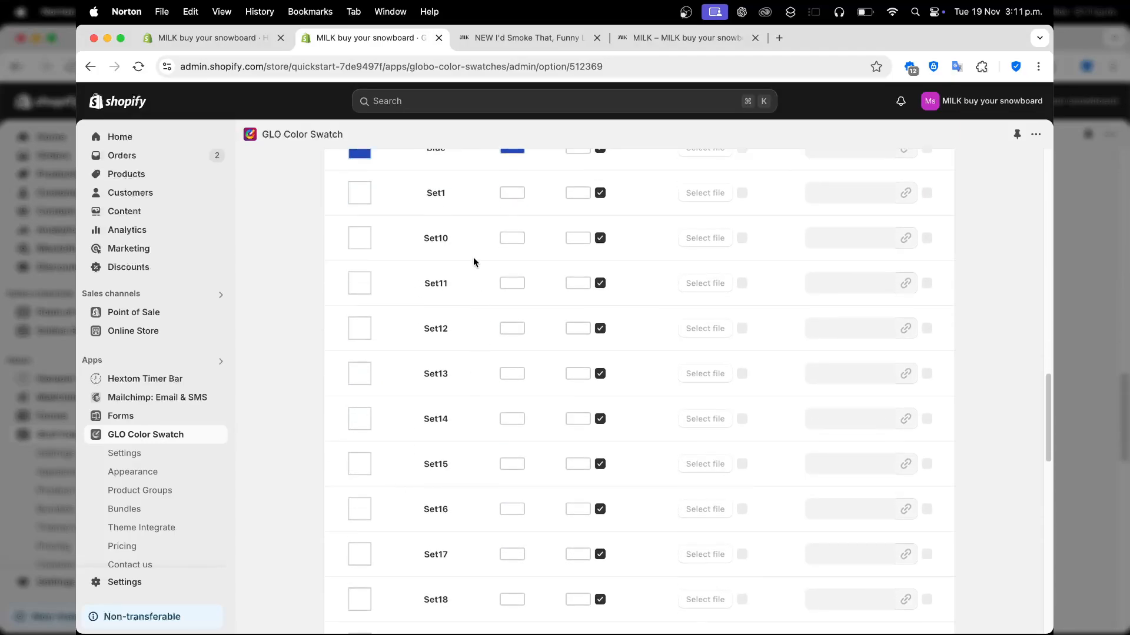
pyautogui.scroll(3, 475, 264)
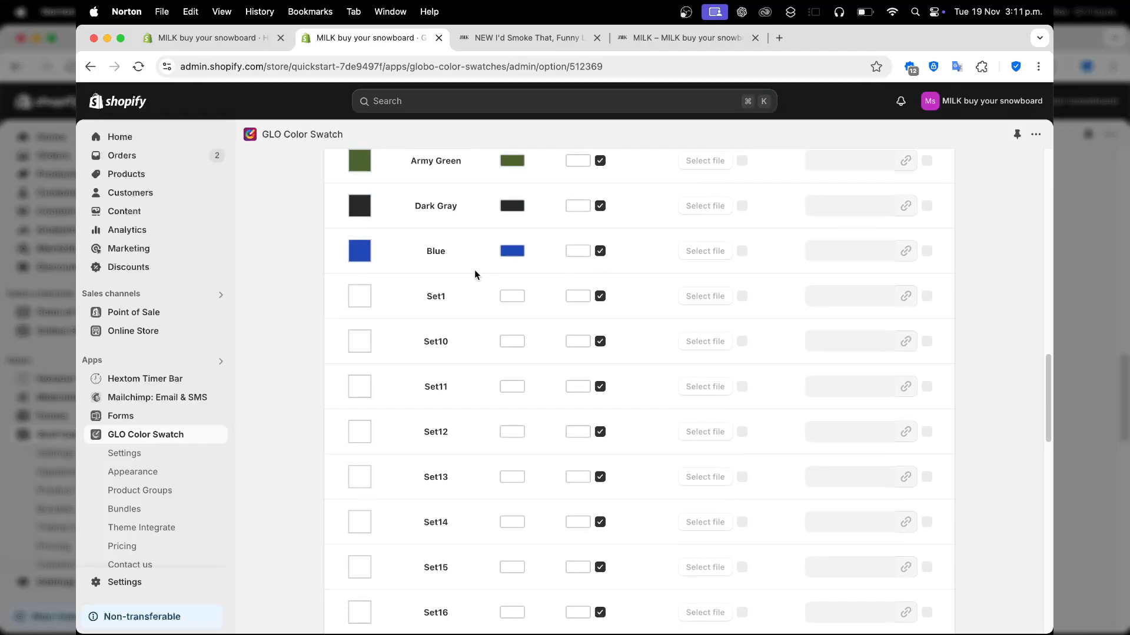
# Make Set1 a two-colour swatch with orange as Color 1 and yellow as Color 2
pyautogui.click(510, 296)
pyautogui.click(437, 298)
pyautogui.click(526, 300)
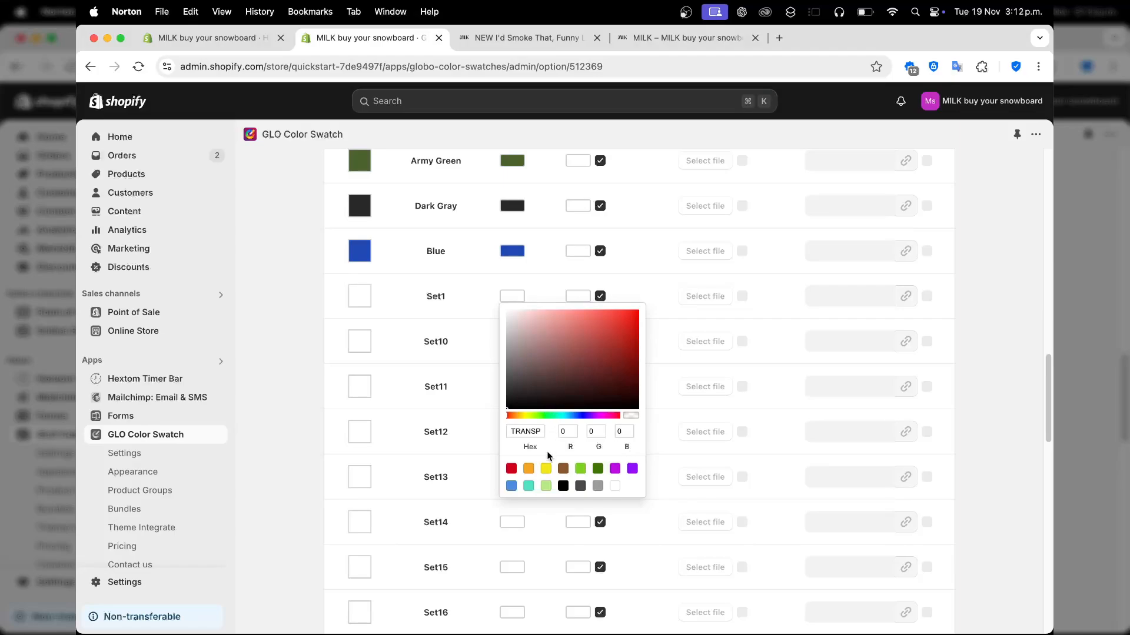
pyautogui.click(529, 470)
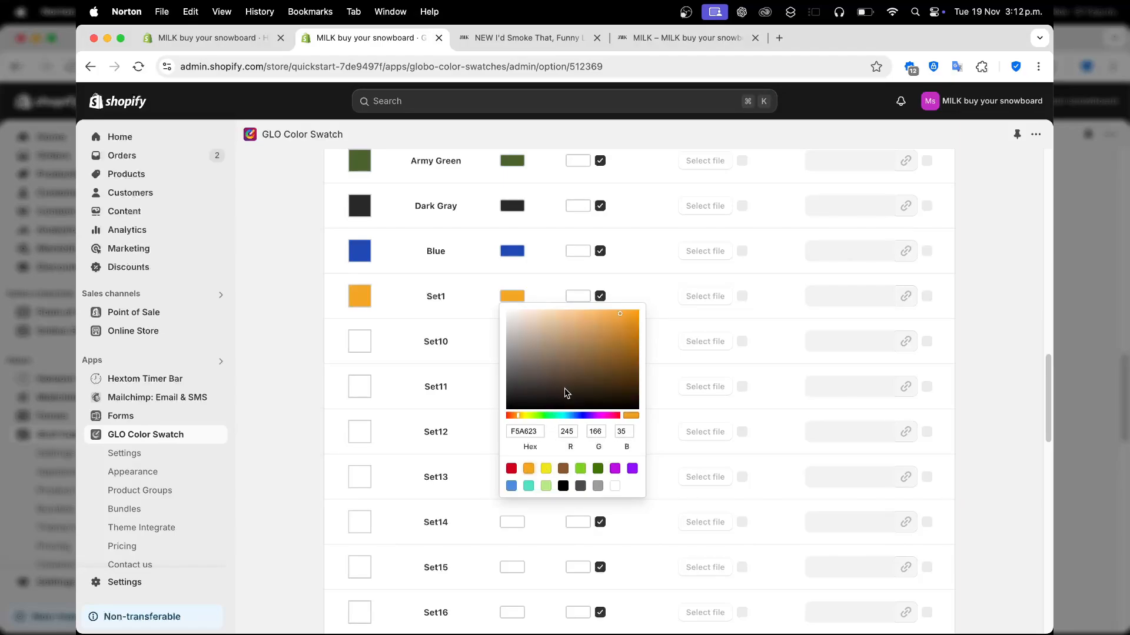
pyautogui.click(580, 297)
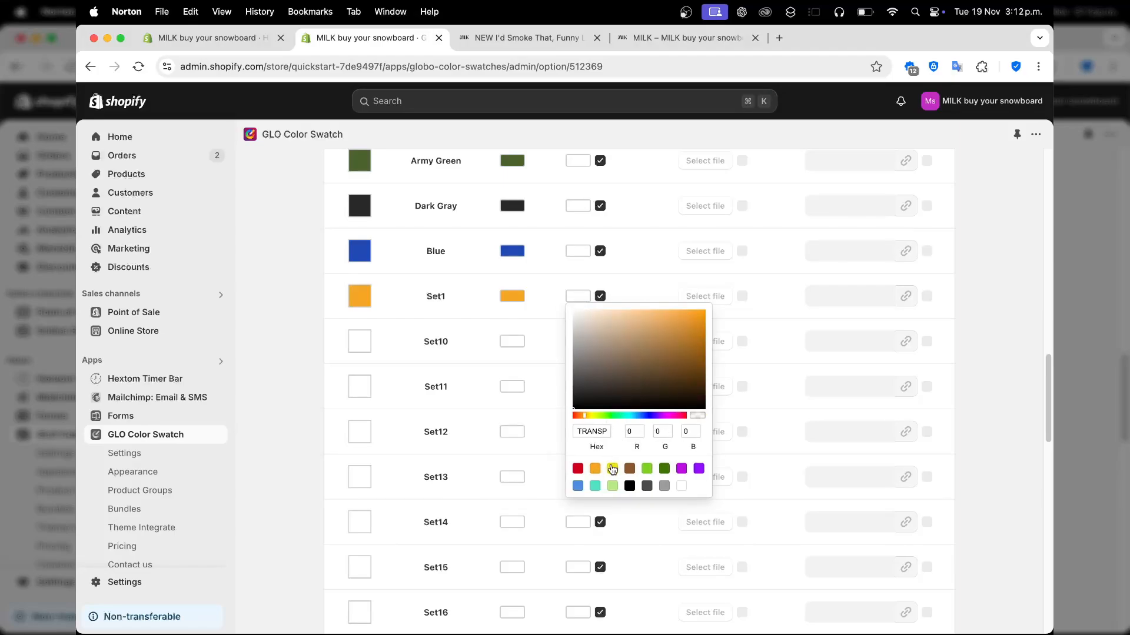
pyautogui.click(613, 469)
pyautogui.click(559, 312)
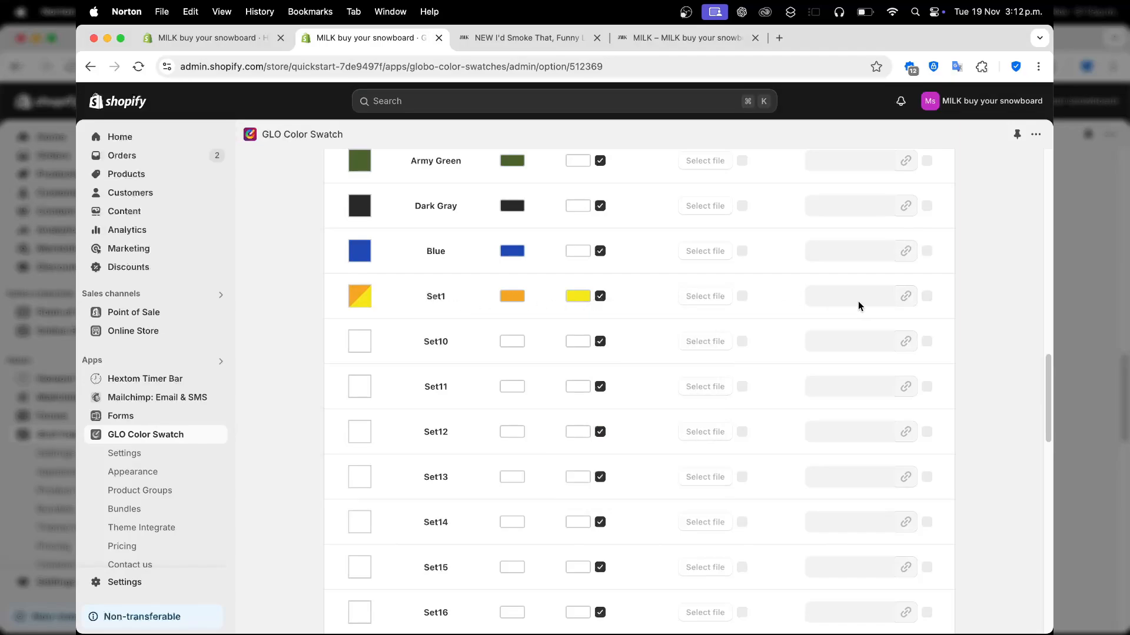
pyautogui.scroll(10, 733, 333)
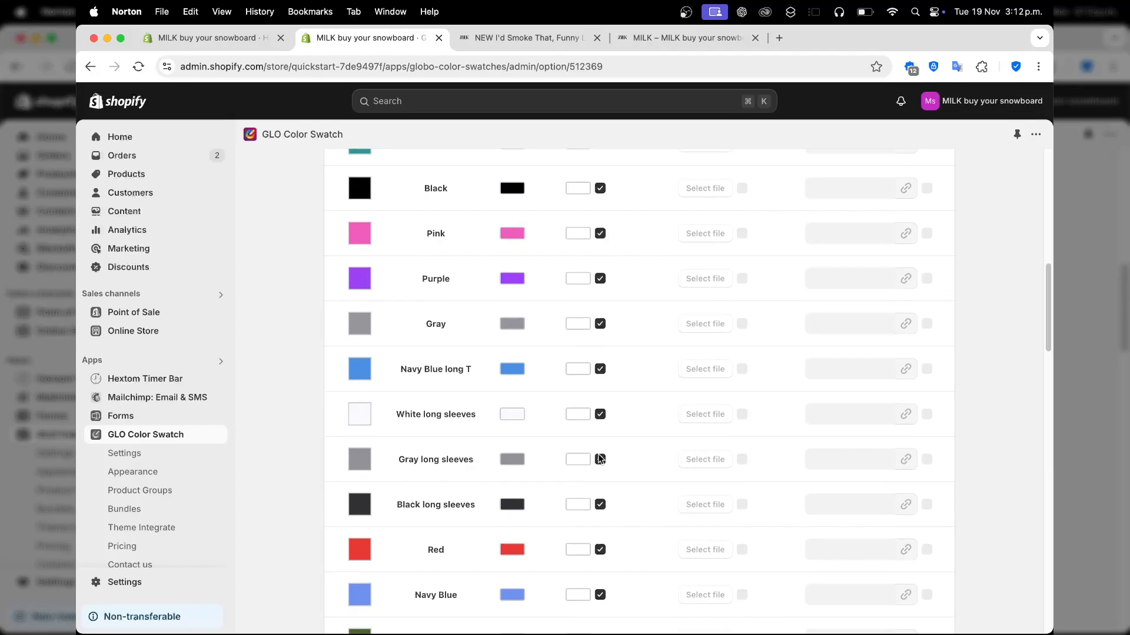
pyautogui.scroll(-6, 598, 458)
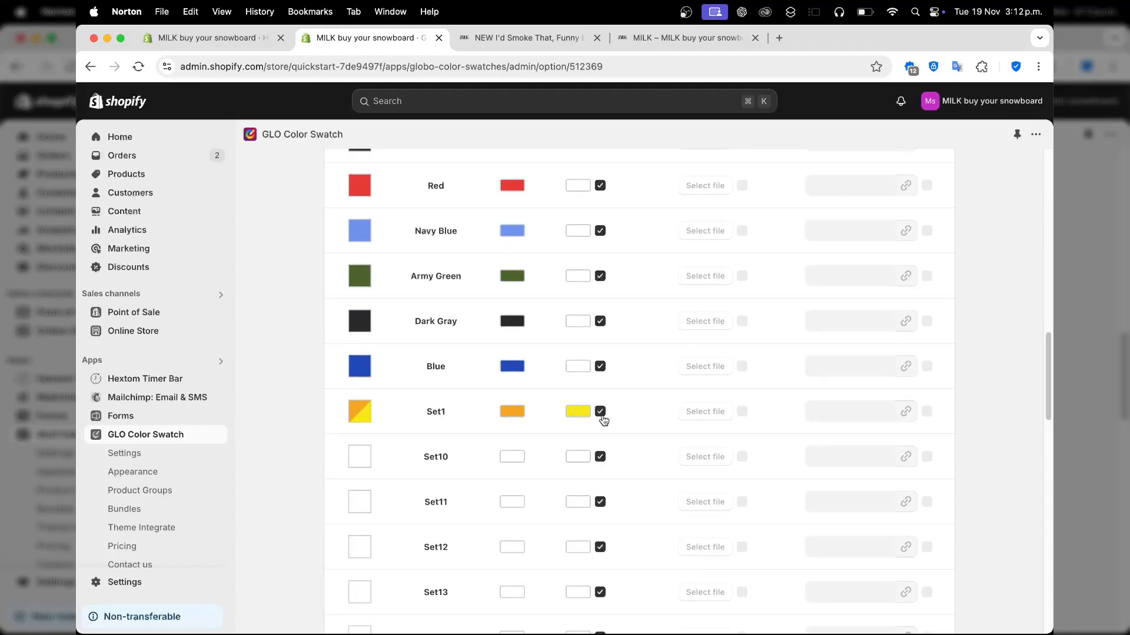
pyautogui.scroll(-3, 814, 410)
pyautogui.scroll(15, 821, 408)
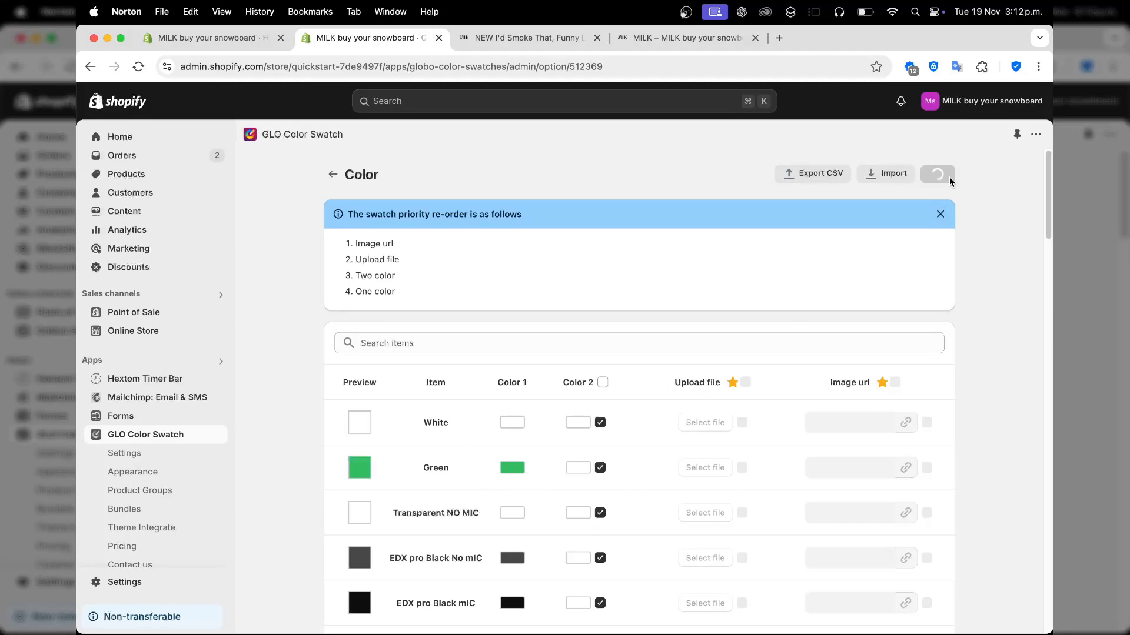
# Go back to the options list and leave both Color rows' display style as colour or custom image swatches
pyautogui.click(332, 175)
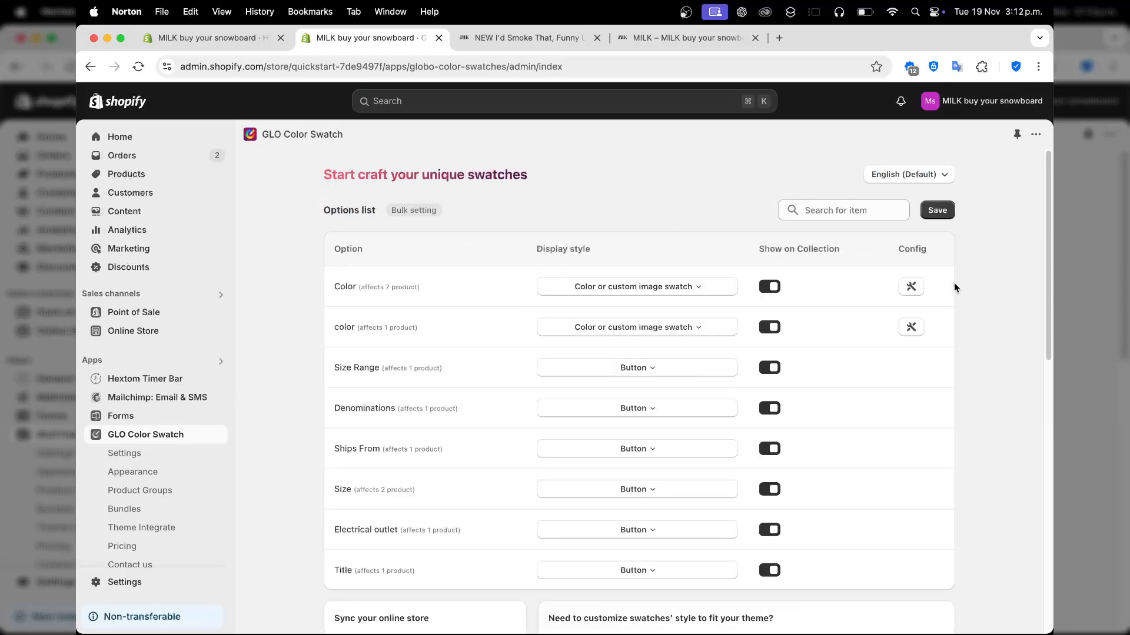
pyautogui.click(596, 288)
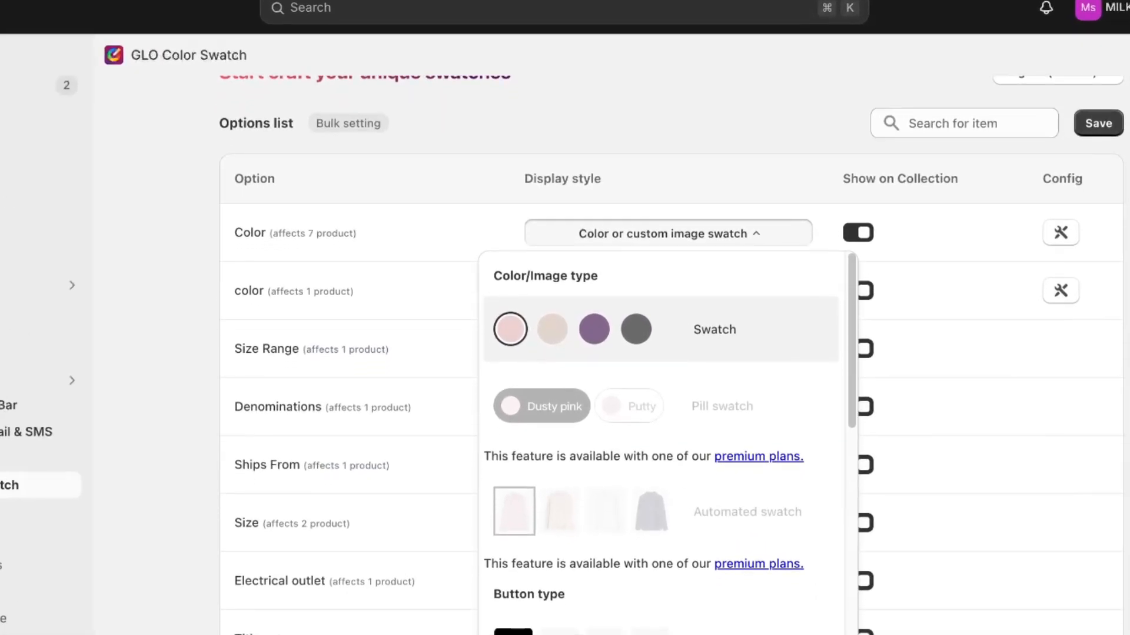
pyautogui.scroll(-3, 638, 508)
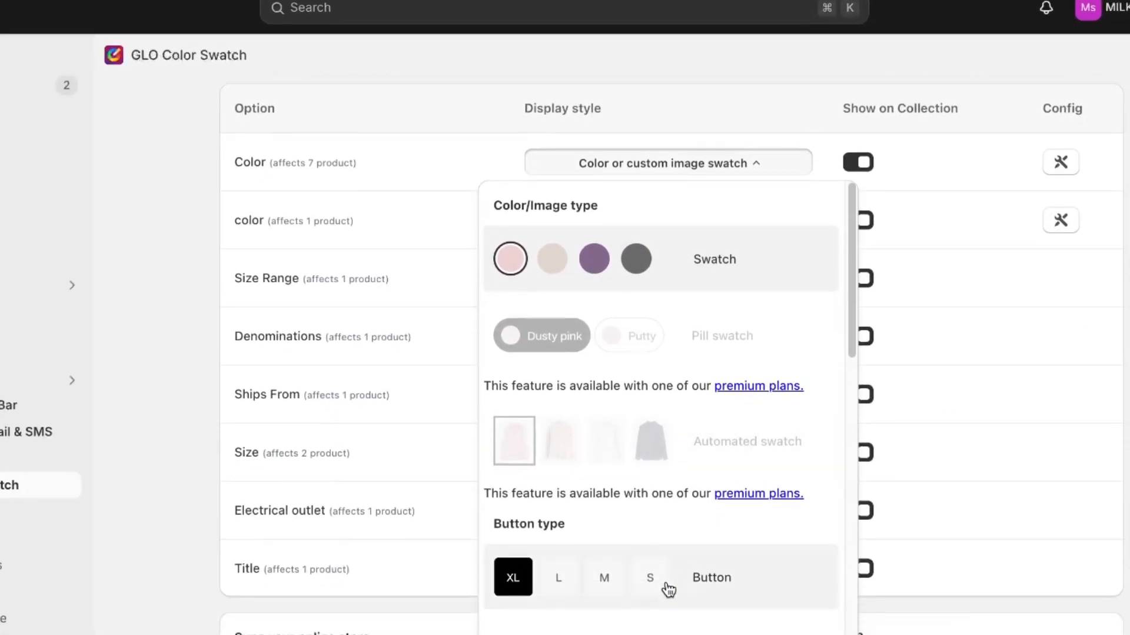
pyautogui.scroll(4, 665, 586)
pyautogui.scroll(-5, 671, 565)
pyautogui.click(754, 156)
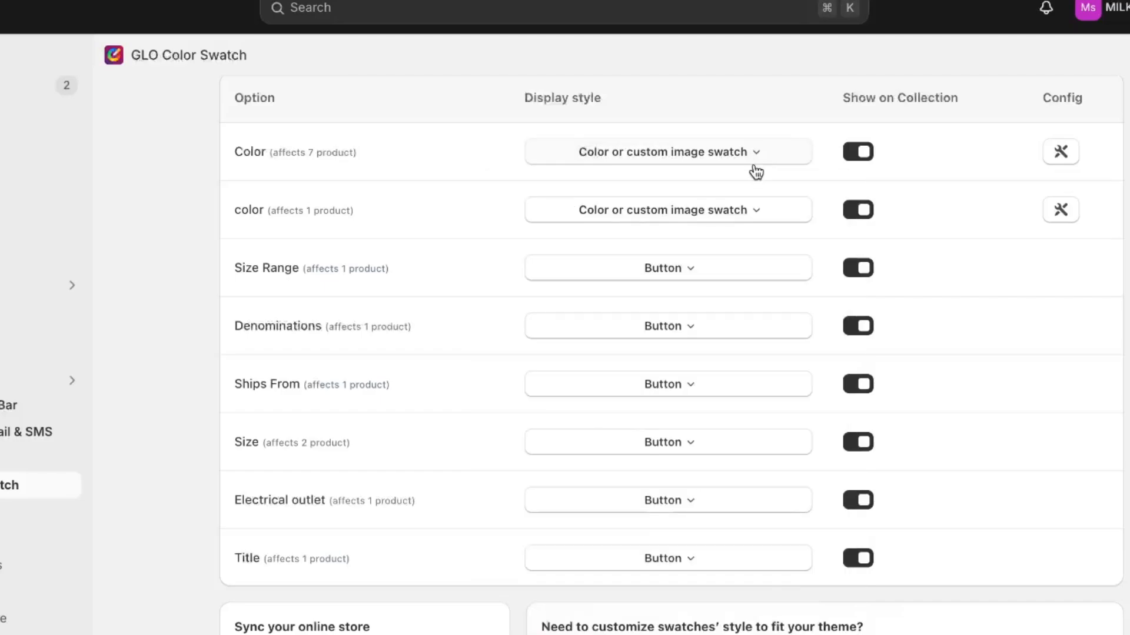
pyautogui.click(749, 210)
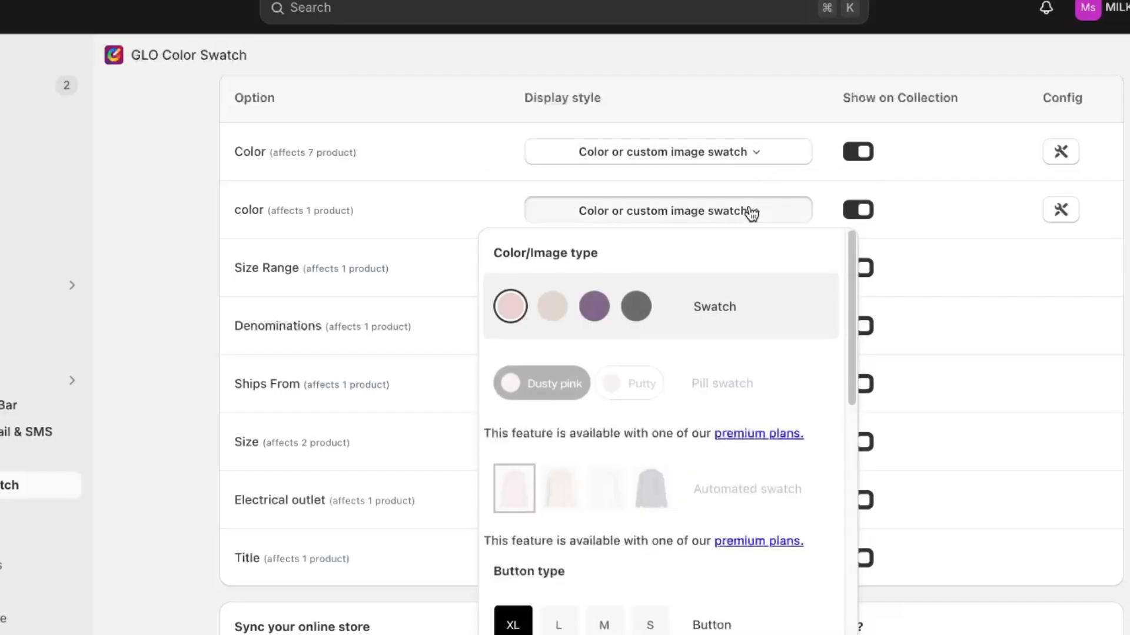
pyautogui.click(546, 326)
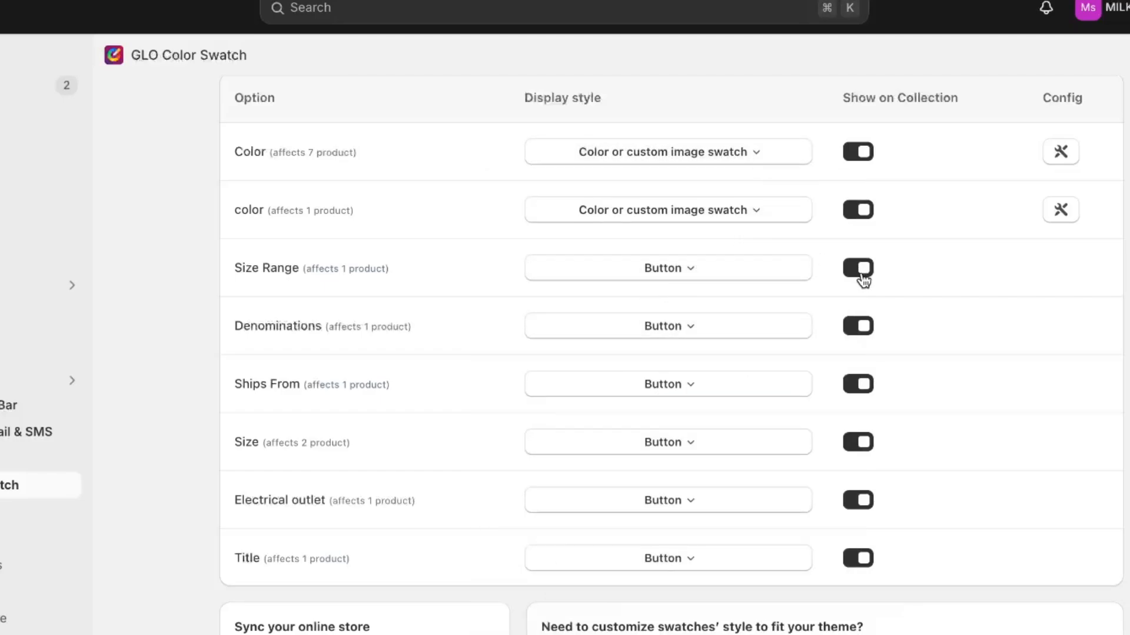
pyautogui.scroll(-1, 862, 277)
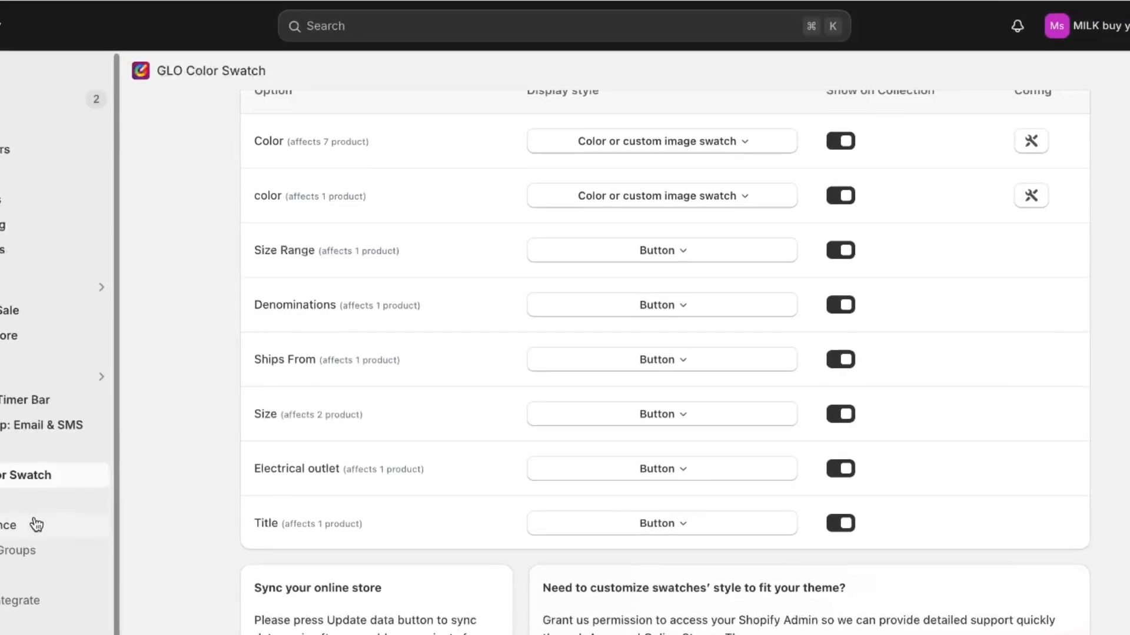
# Open the Appearance settings and start customising the Swatch display style
pyautogui.click(20, 550)
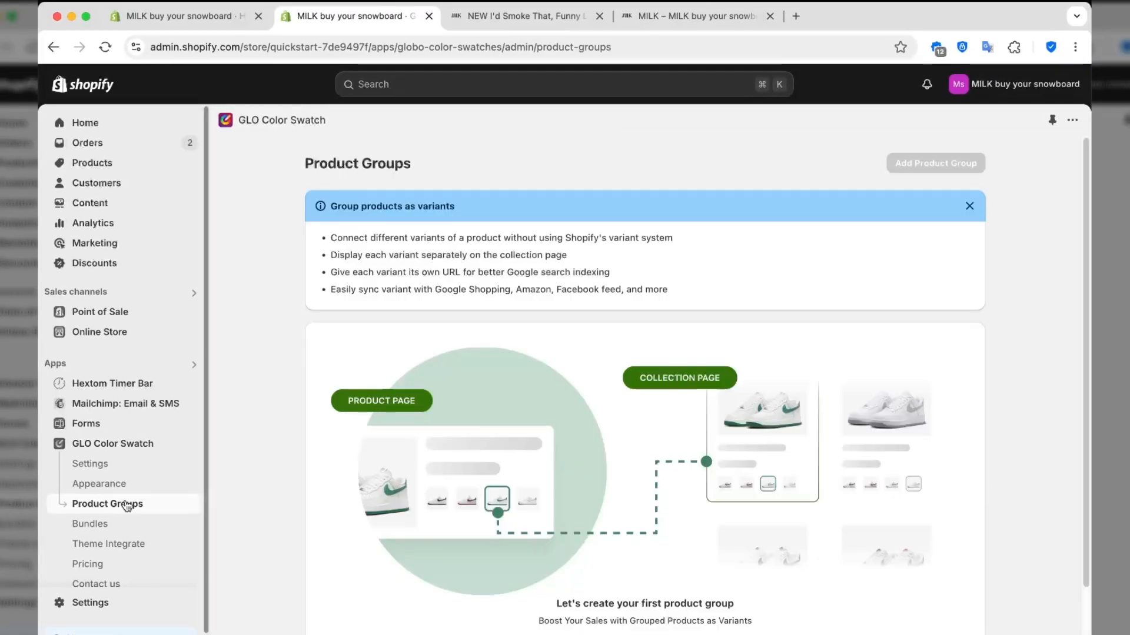
pyautogui.click(147, 484)
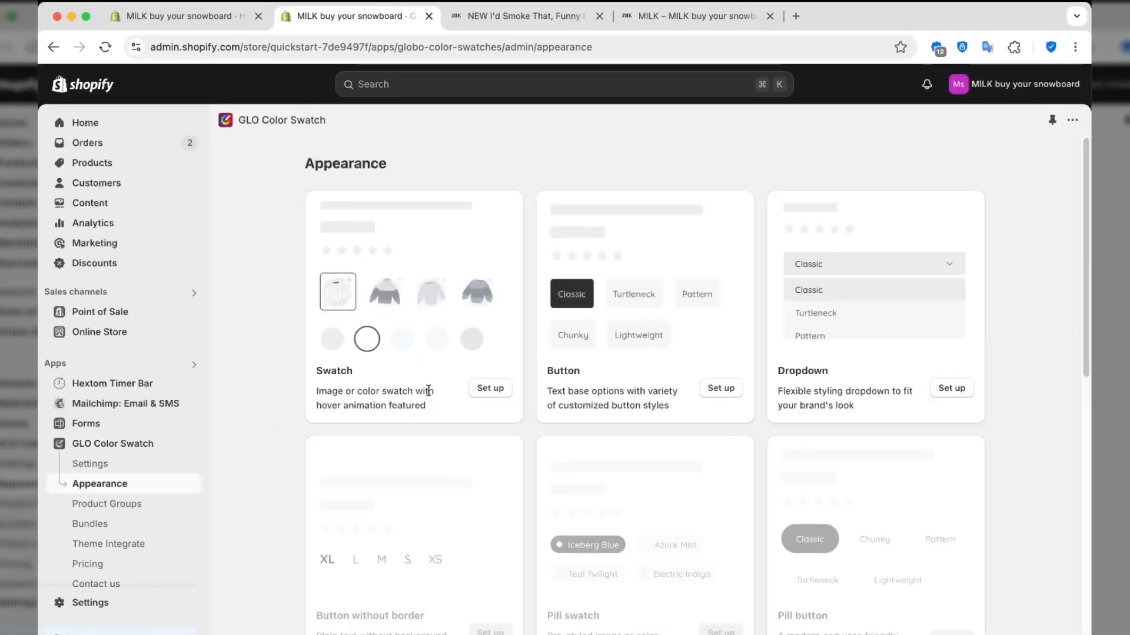
pyautogui.moveTo(402, 391); pyautogui.dragTo(429, 392)
pyautogui.click(488, 391)
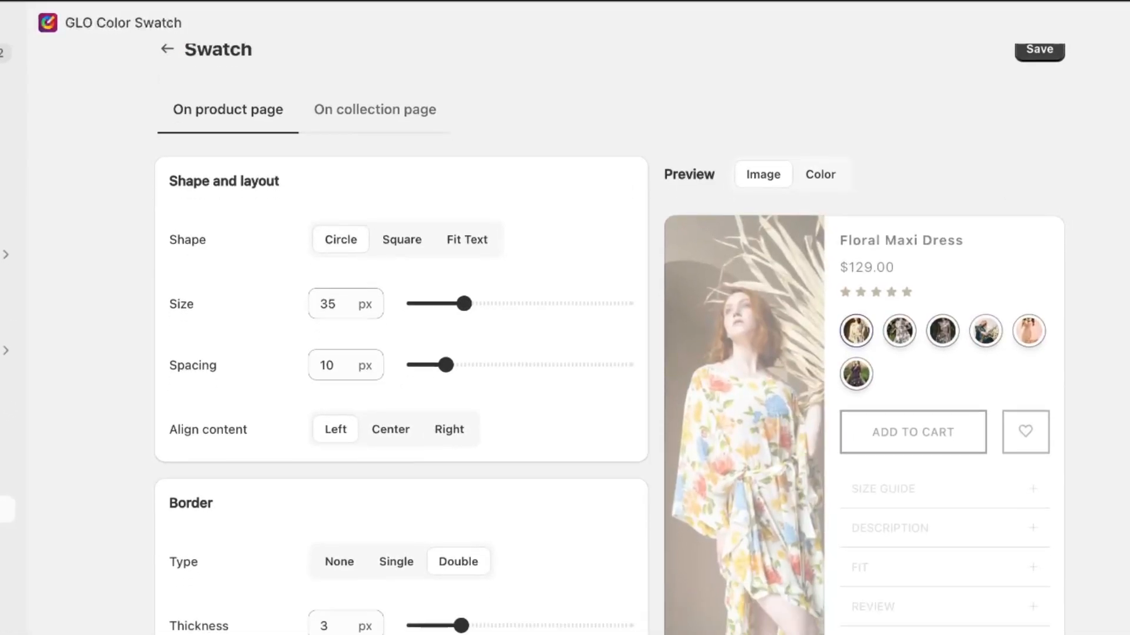
pyautogui.scroll(-5, 564, 329)
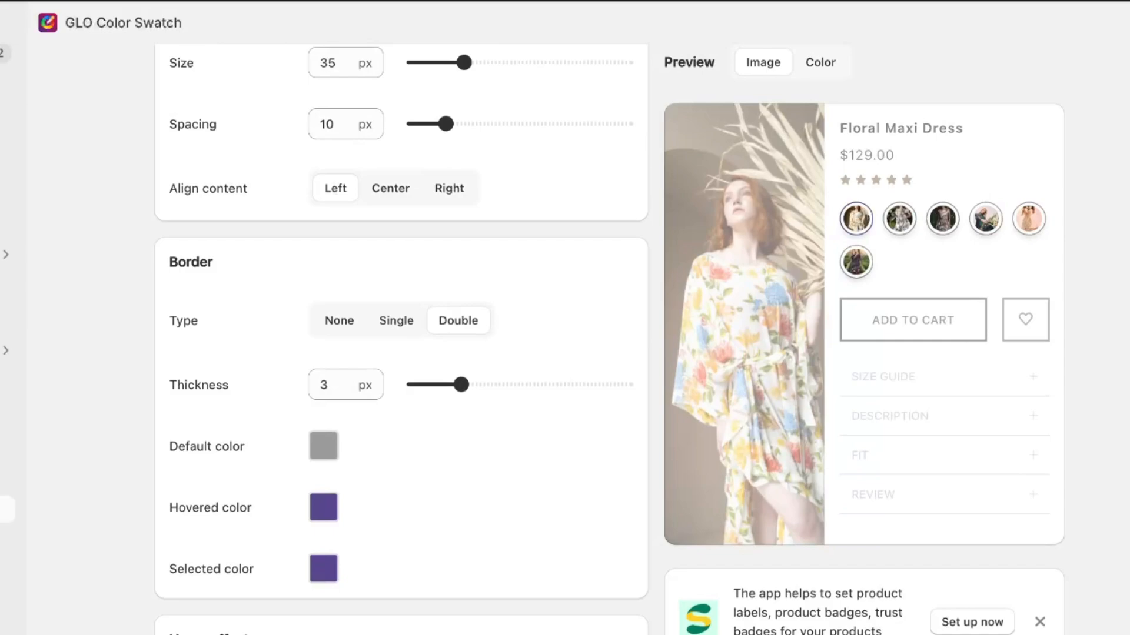
pyautogui.scroll(-2, 965, 250)
pyautogui.scroll(6, 965, 250)
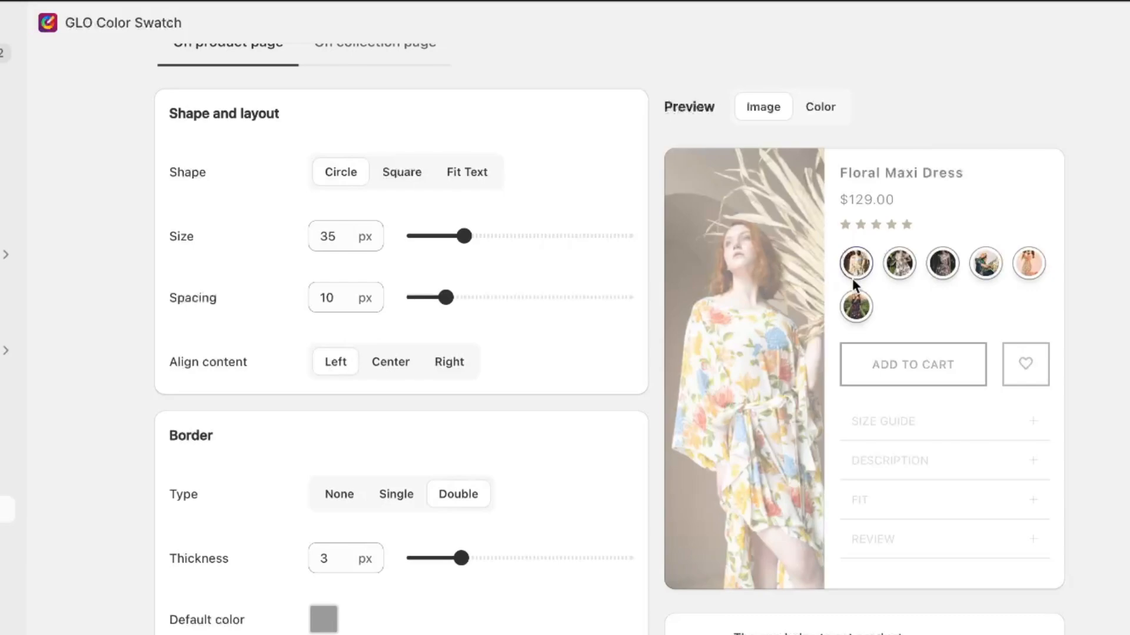
# Set swatches to Circle shape, size 27, spacing 11, centre-aligned
pyautogui.click(391, 175)
pyautogui.click(473, 177)
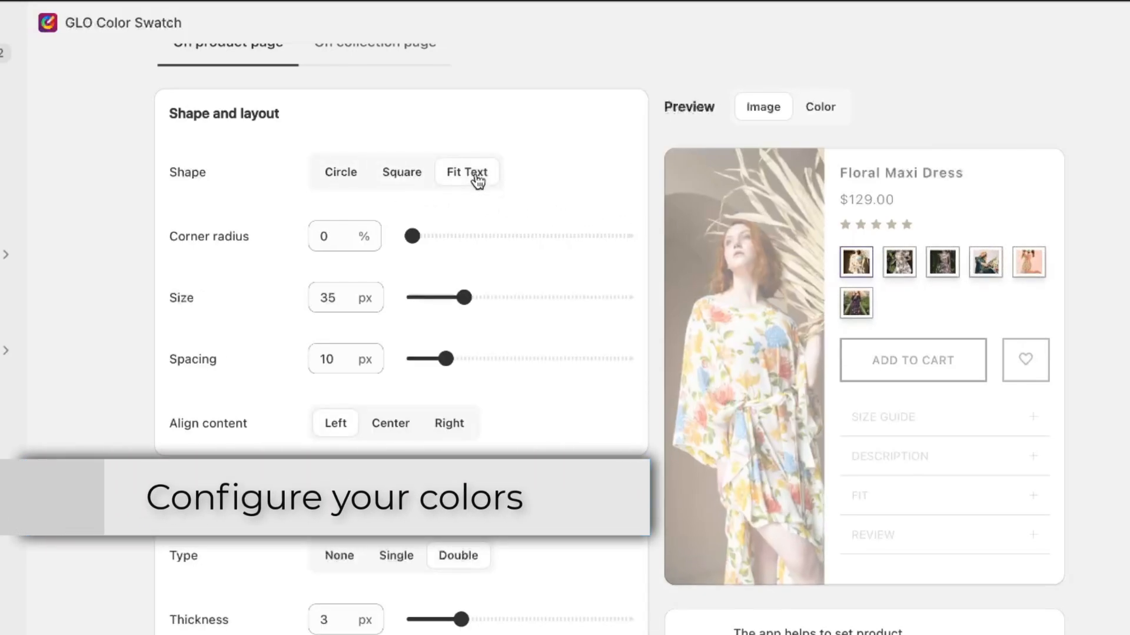
pyautogui.click(355, 177)
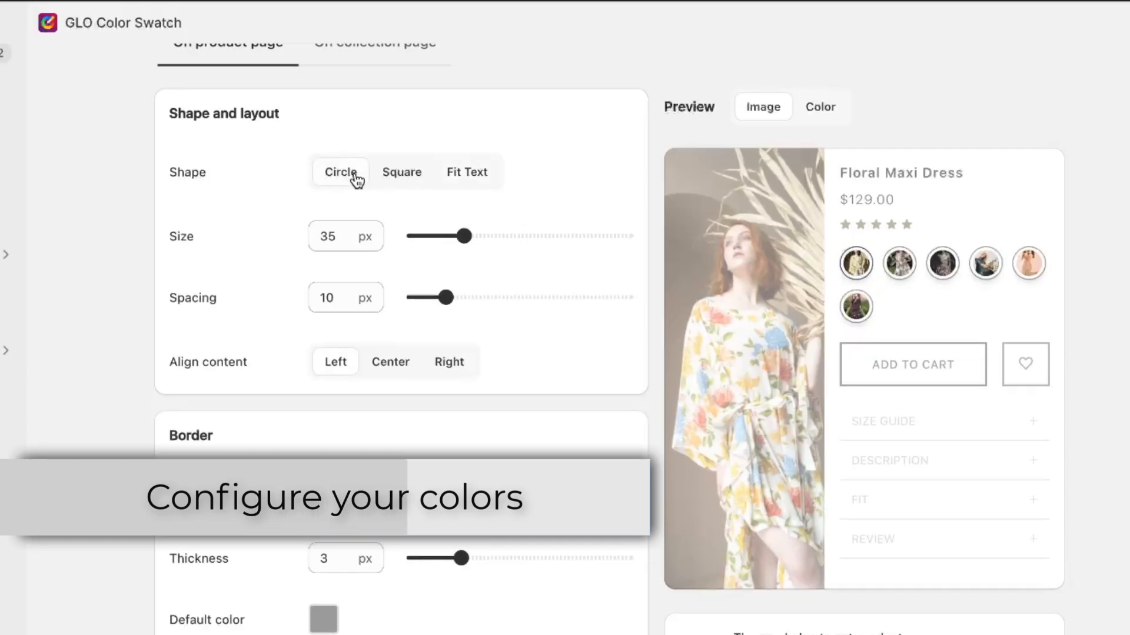
pyautogui.moveTo(466, 236); pyautogui.dragTo(444, 241)
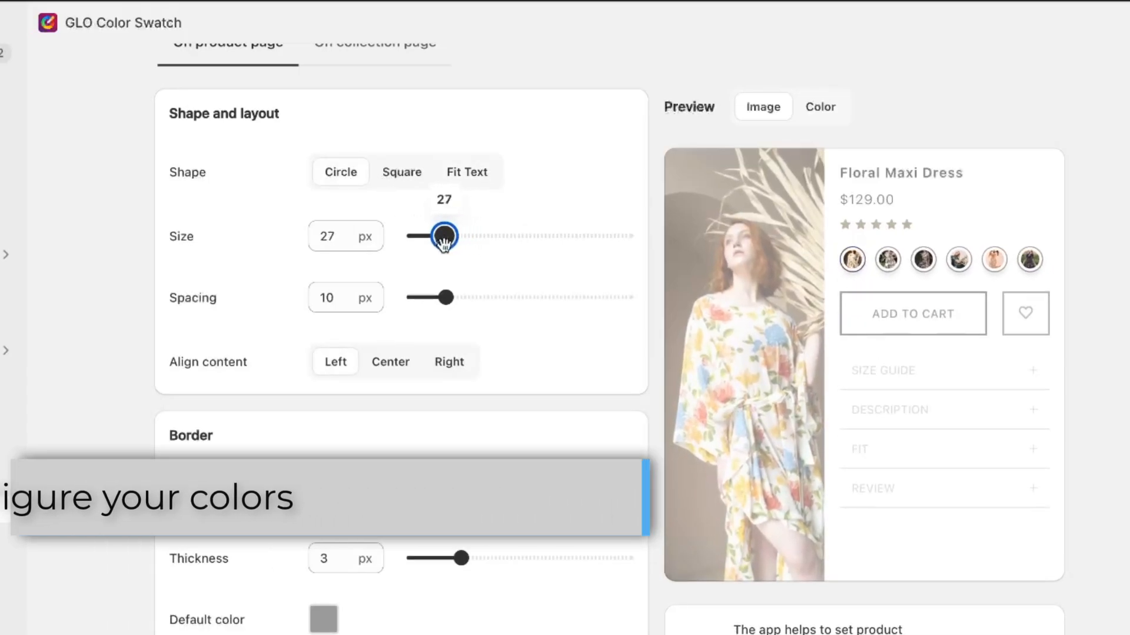
pyautogui.moveTo(445, 297)
pyautogui.mouseDown()
pyautogui.moveTo(416, 297)
pyautogui.moveTo(462, 297)
pyautogui.moveTo(450, 298)
pyautogui.mouseUp()
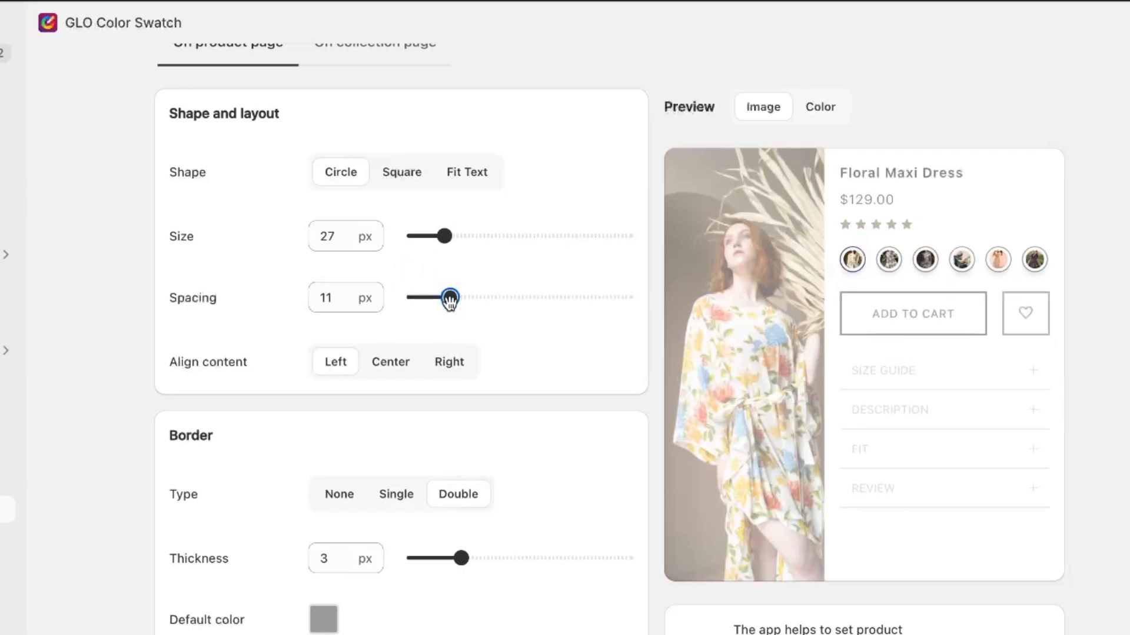
pyautogui.click(396, 363)
# Give the swatches a Single border with thickness 4
pyautogui.scroll(1, 467, 400)
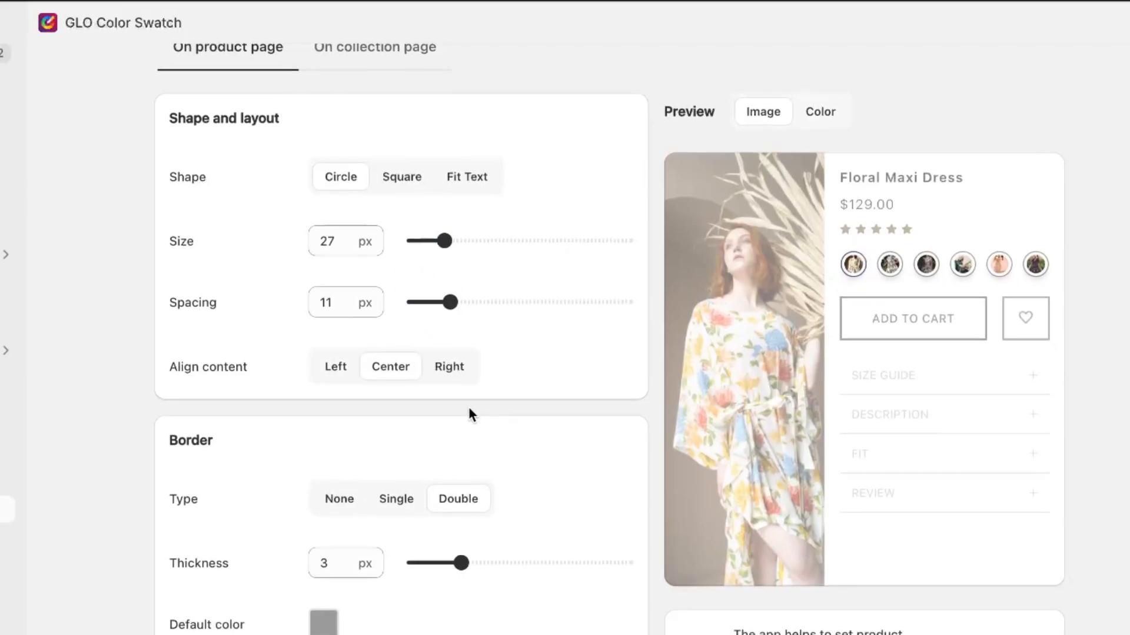
pyautogui.click(406, 505)
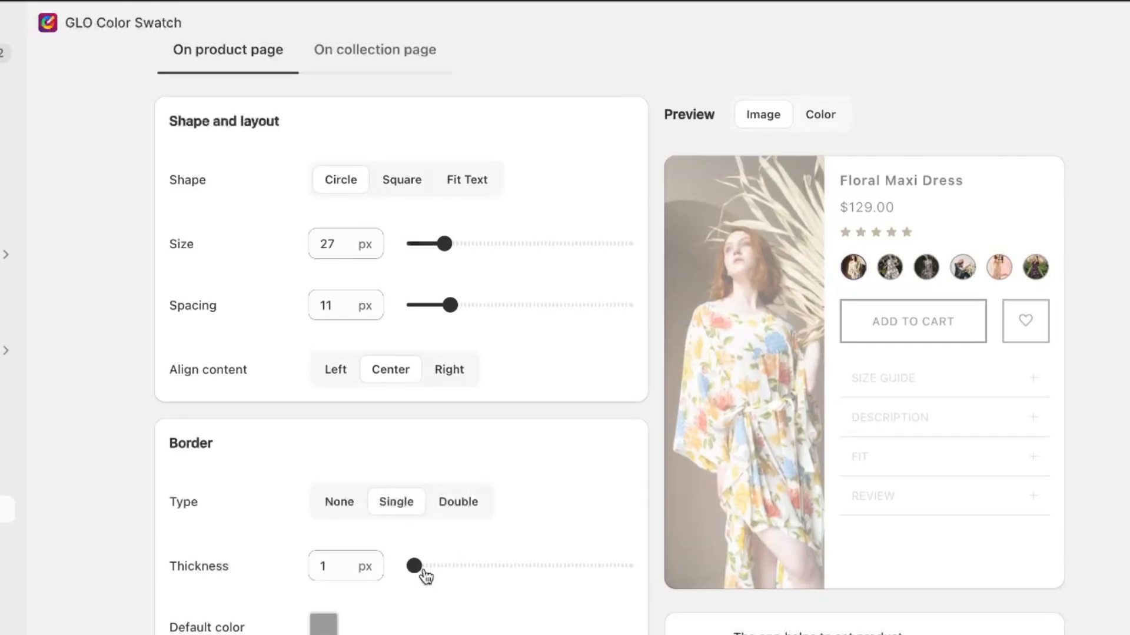
pyautogui.moveTo(426, 576); pyautogui.dragTo(484, 564)
pyautogui.scroll(-7, 621, 430)
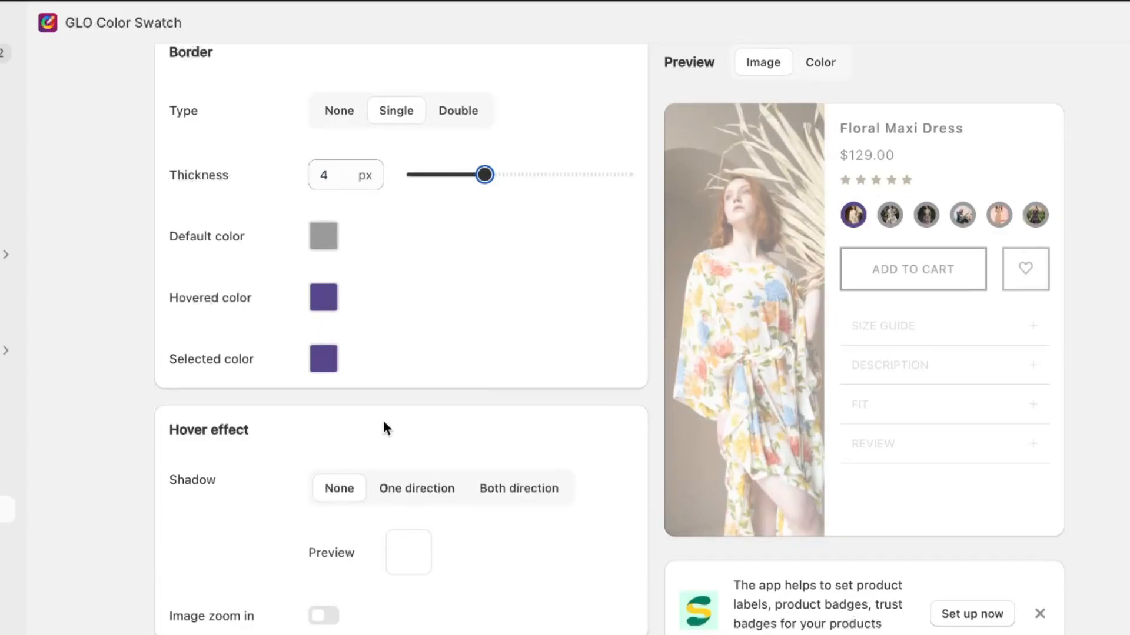
pyautogui.scroll(-3, 383, 424)
pyautogui.scroll(-2, 383, 428)
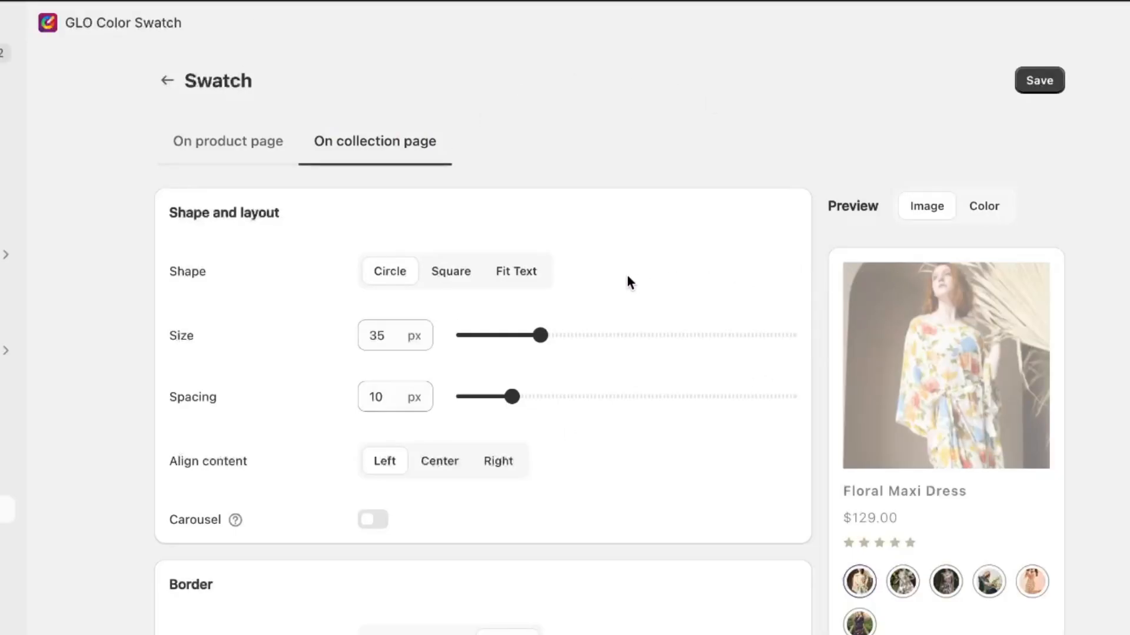
pyautogui.click(227, 141)
# Add the Dawn 15.2.0 update to the theme library and open the new copy in the theme editor
pyautogui.click(167, 80)
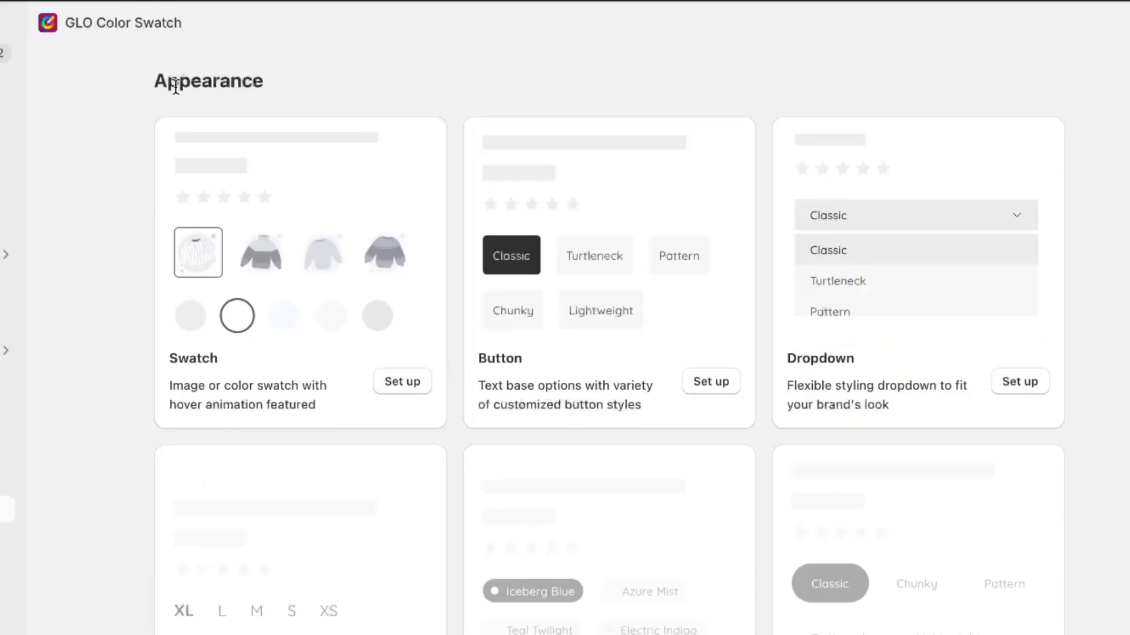
pyautogui.click(7, 301)
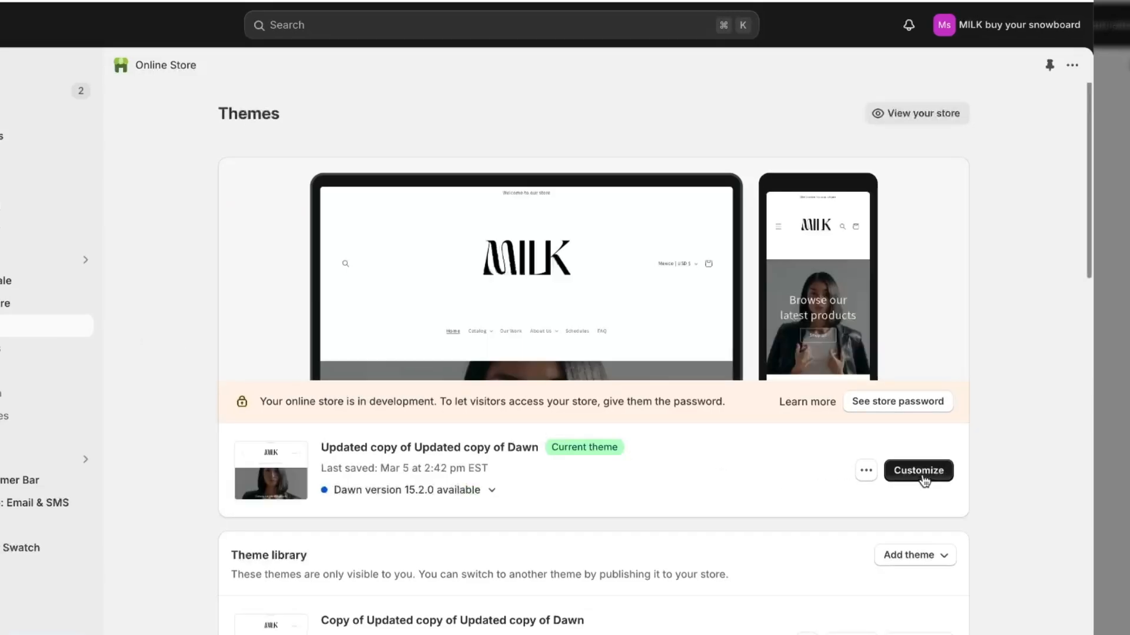
pyautogui.scroll(-1, 923, 474)
pyautogui.scroll(-3, 923, 473)
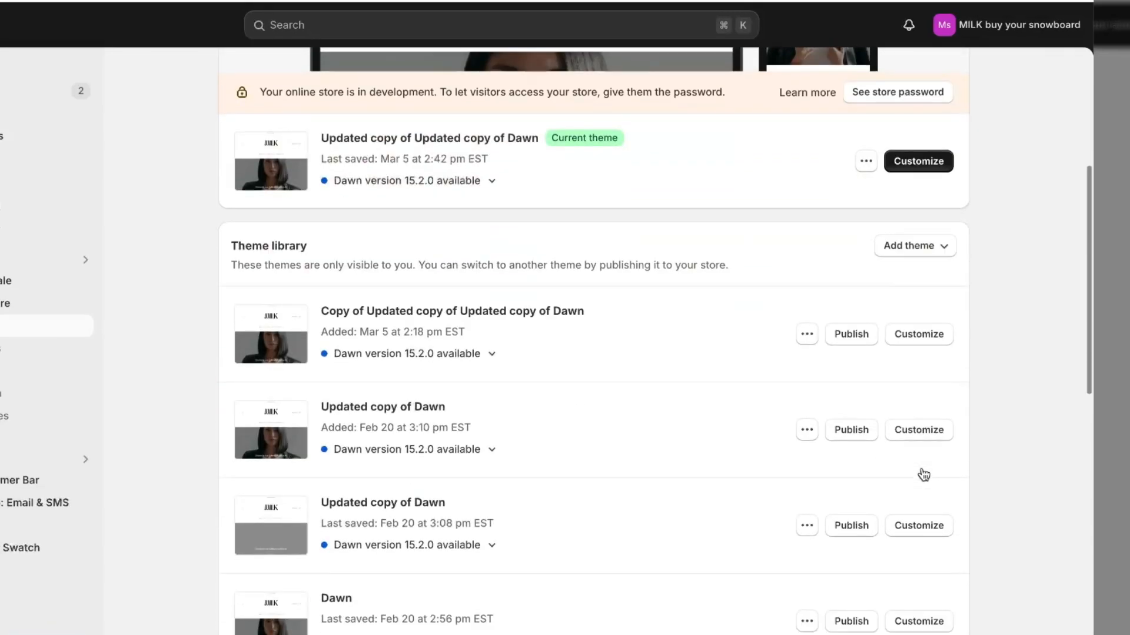
pyautogui.scroll(4, 923, 470)
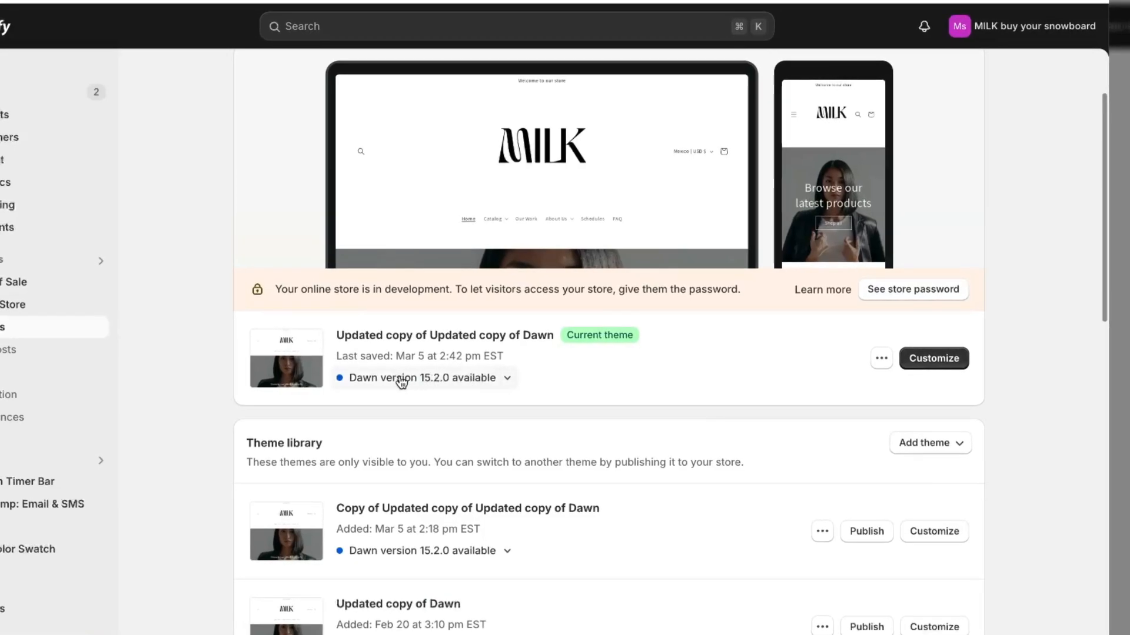
pyautogui.click(408, 386)
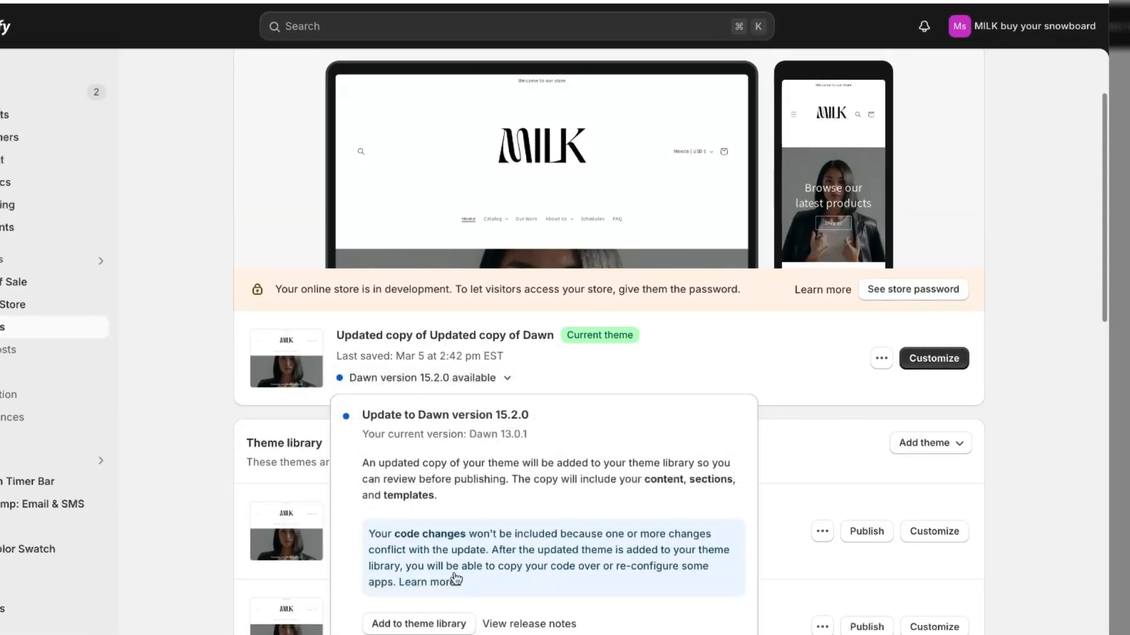
pyautogui.click(449, 620)
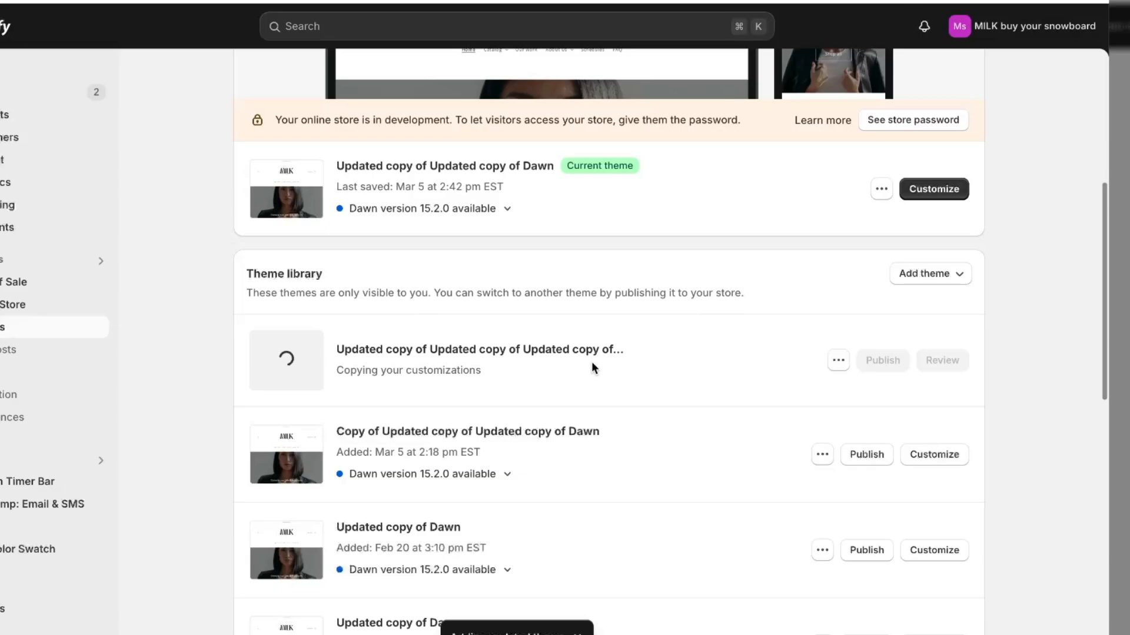
pyautogui.click(915, 188)
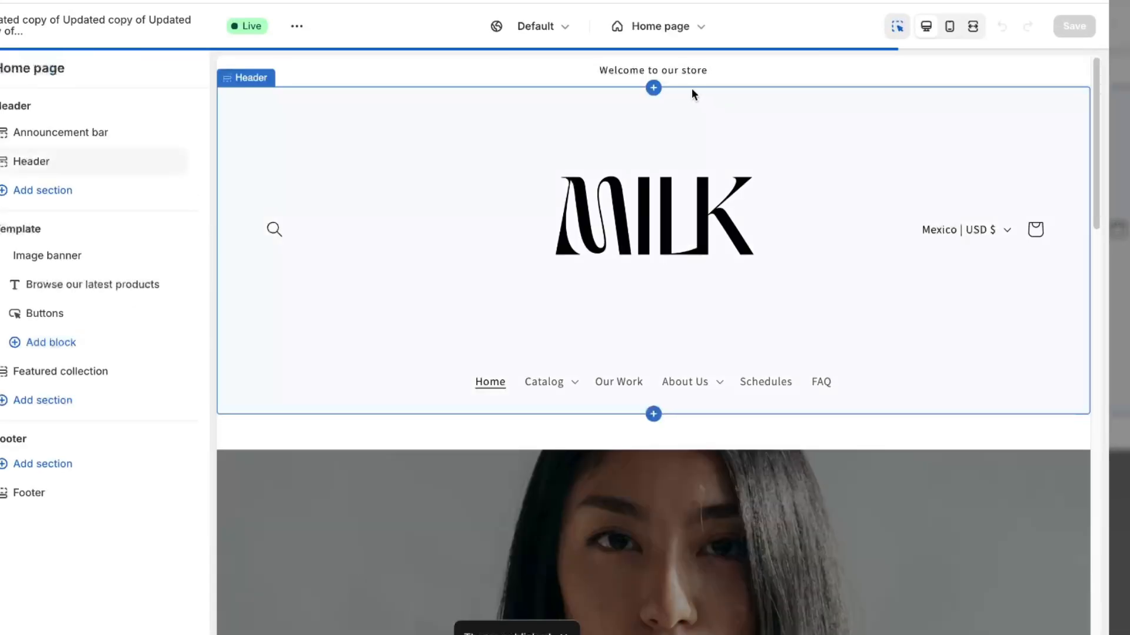
# Switch the editor to Products > Default product, previewing the FUNWATER paddle board page
pyautogui.click(661, 30)
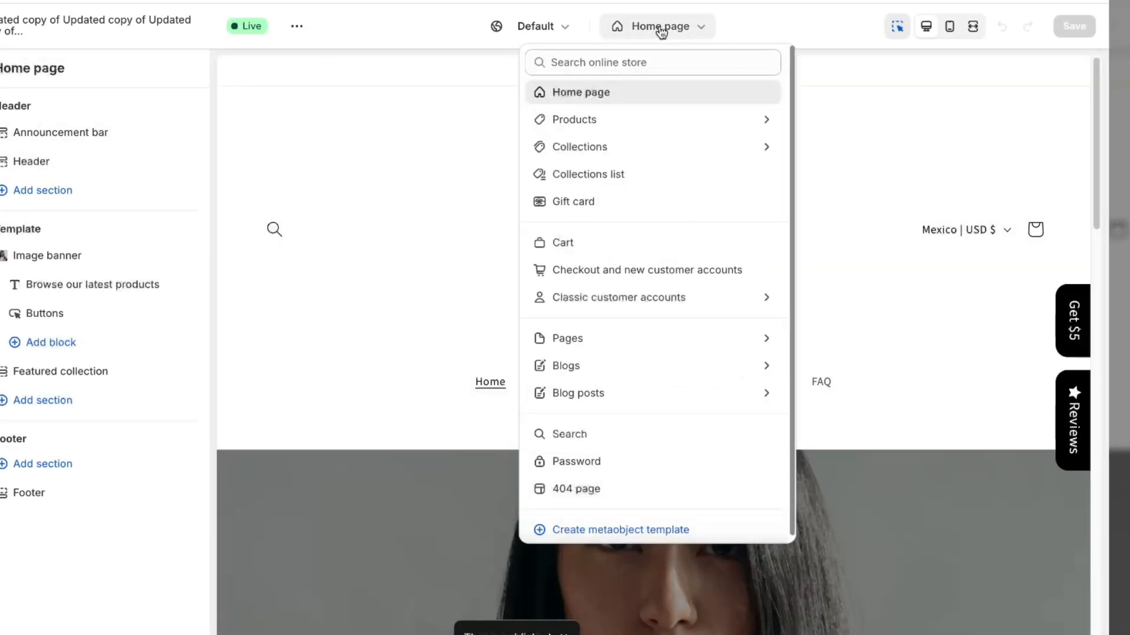
pyautogui.click(646, 118)
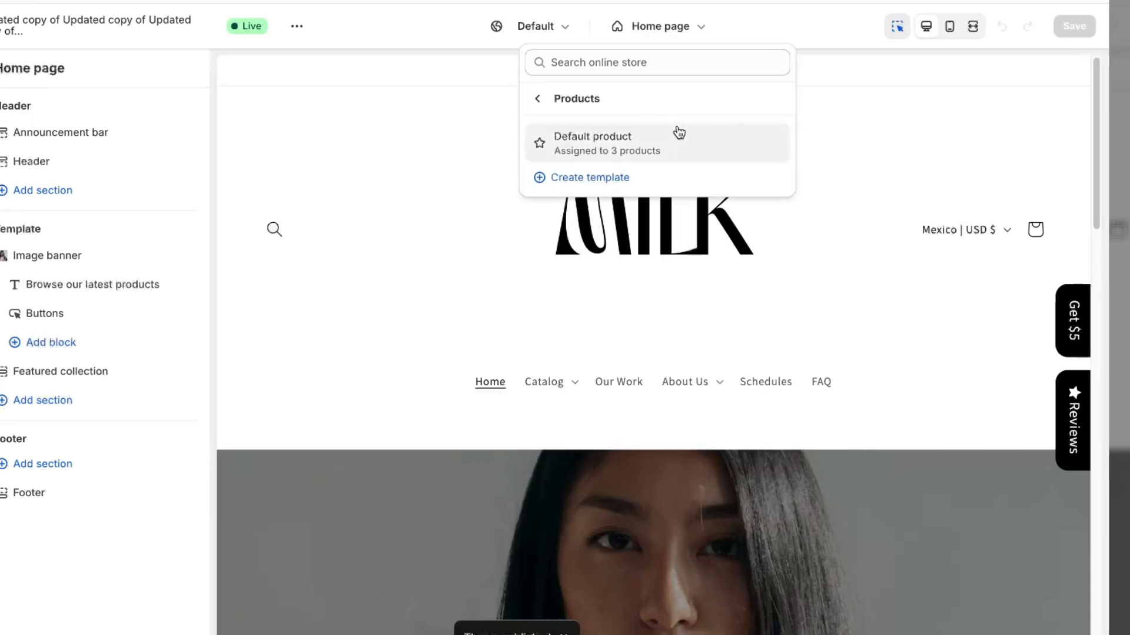
pyautogui.click(677, 135)
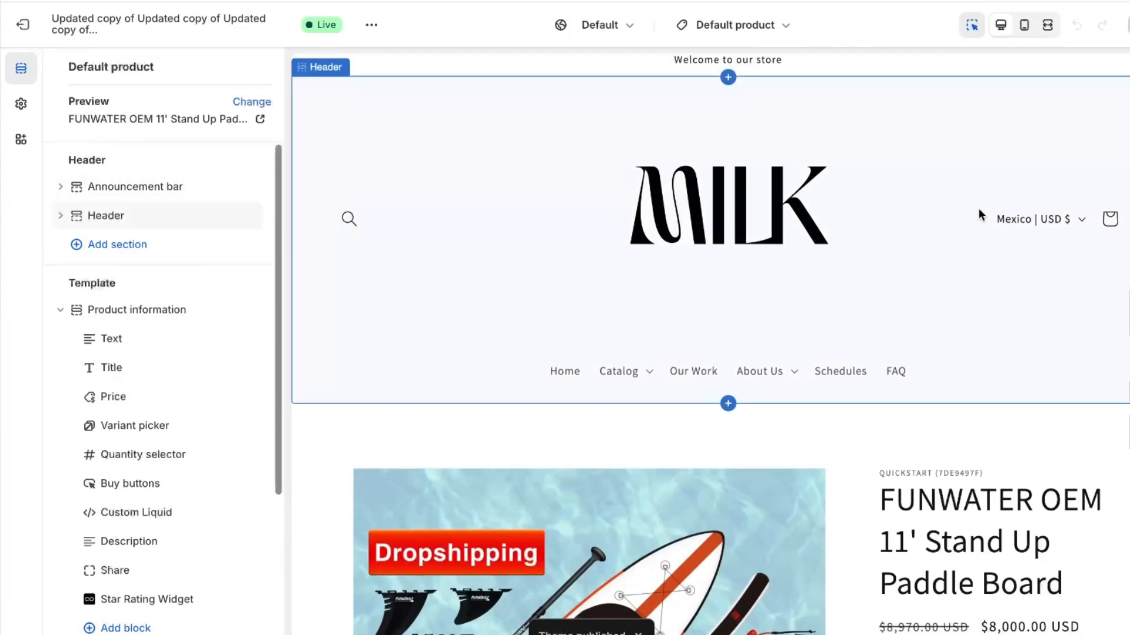
pyautogui.scroll(-6, 977, 207)
pyautogui.scroll(5, 978, 207)
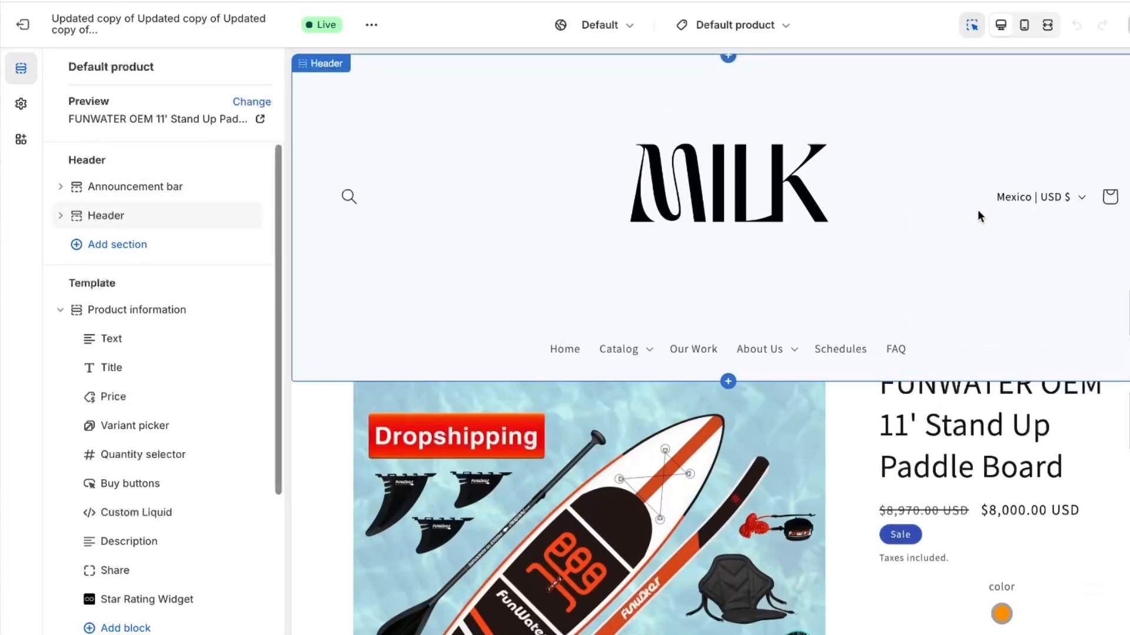
pyautogui.scroll(-1, 977, 209)
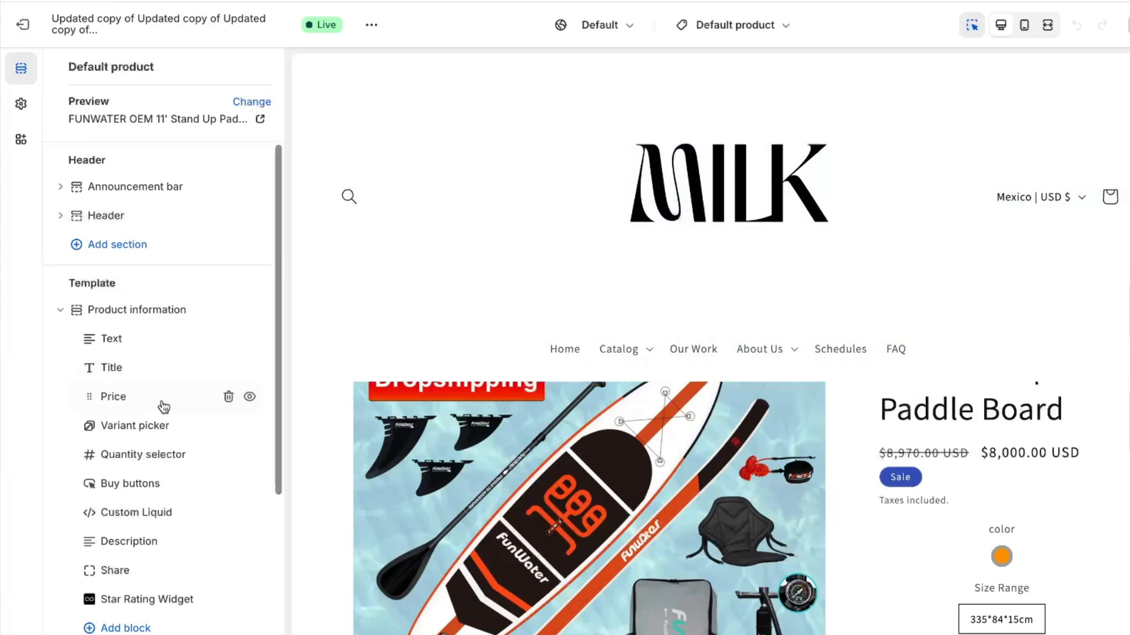
pyautogui.scroll(-1, 170, 448)
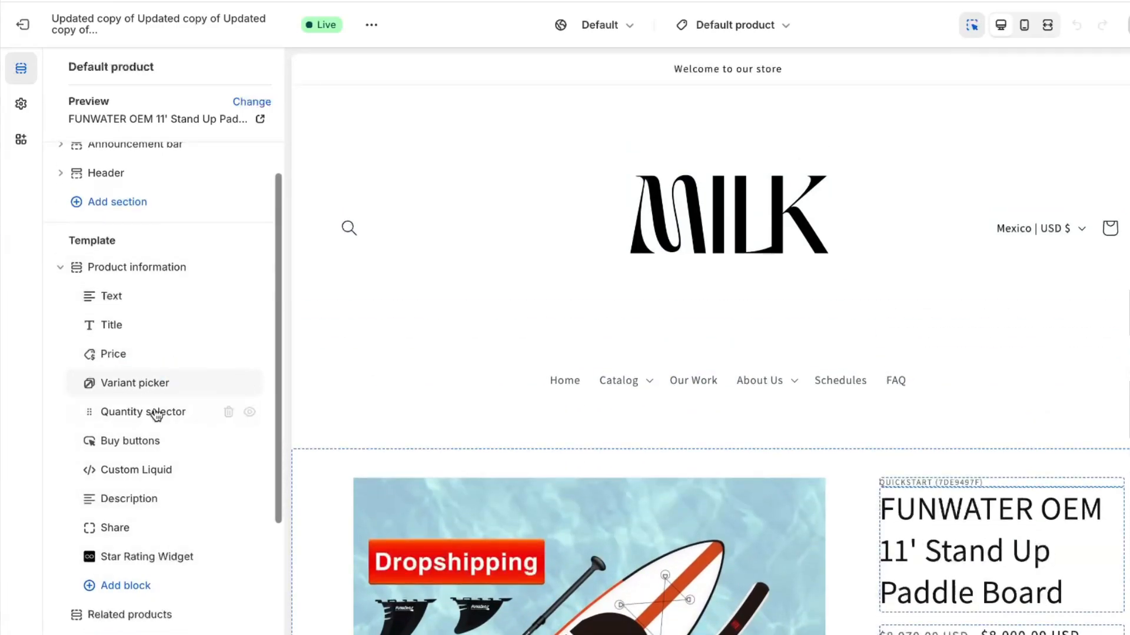
pyautogui.scroll(-1, 158, 419)
pyautogui.scroll(-1, 157, 419)
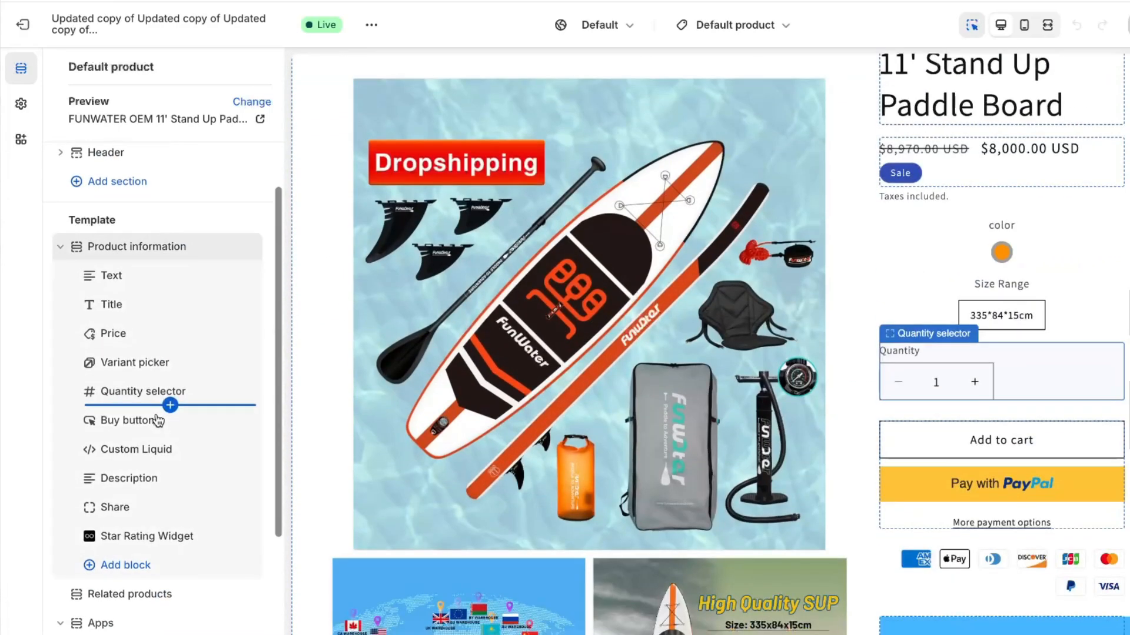
# Add the Product Bundles Combo app block under Product information, then view the live storefront
pyautogui.click(133, 563)
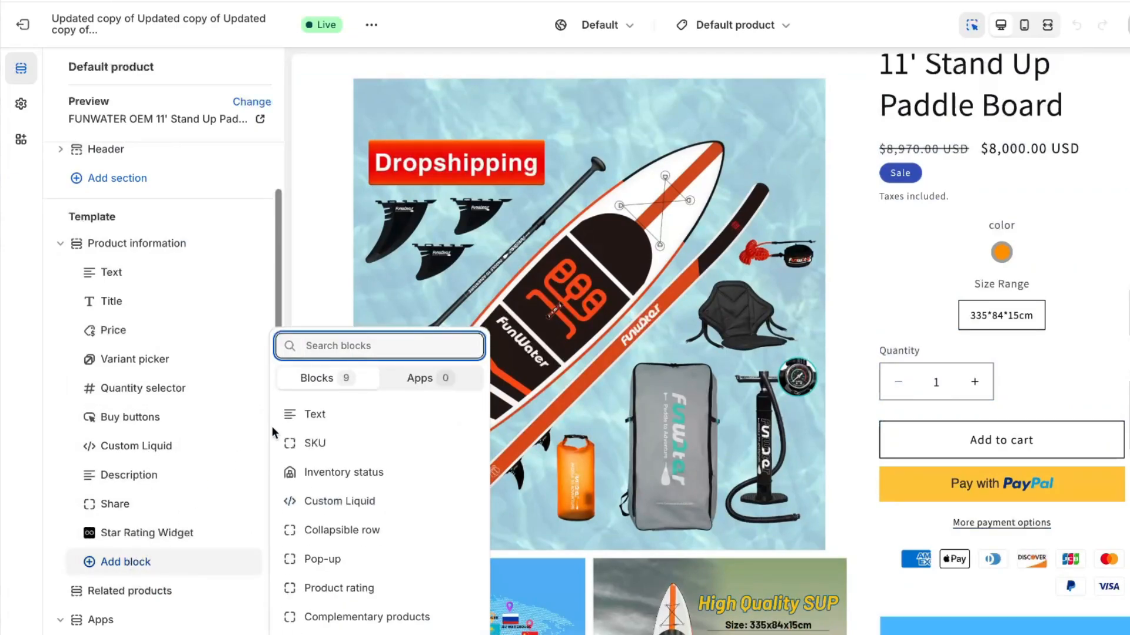
pyautogui.click(428, 378)
pyautogui.scroll(-3, 392, 470)
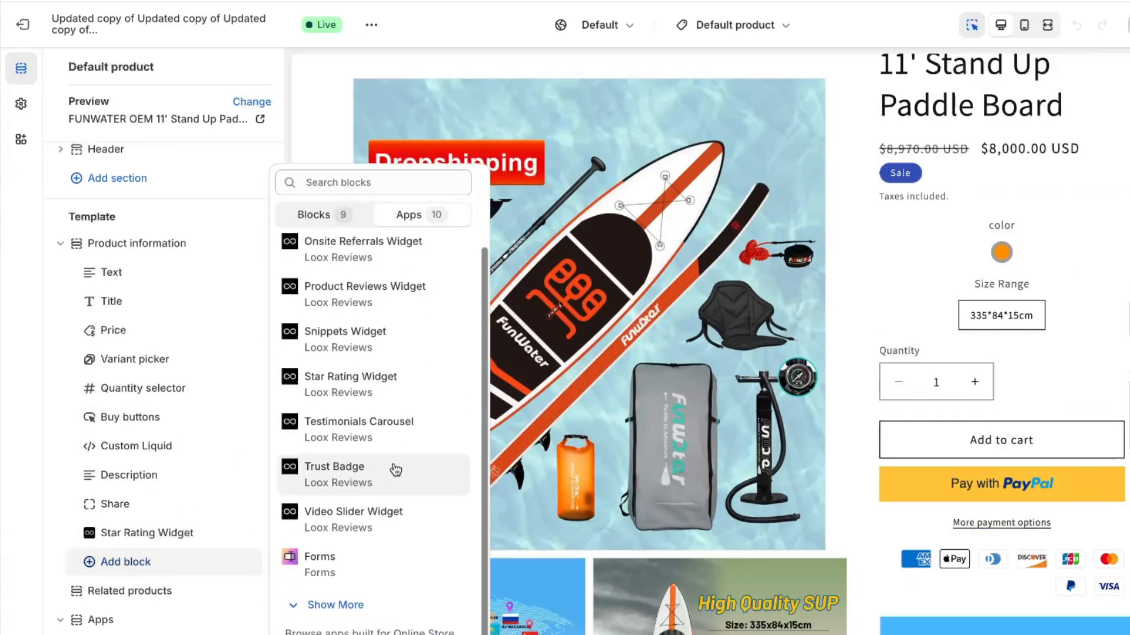
pyautogui.click(353, 597)
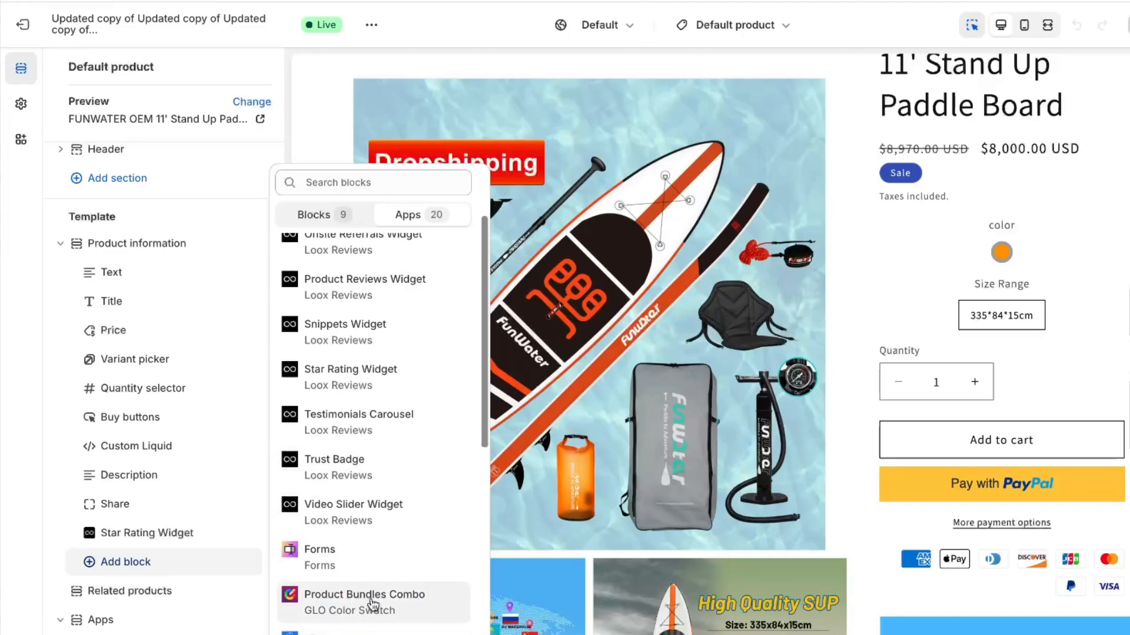
pyautogui.click(364, 602)
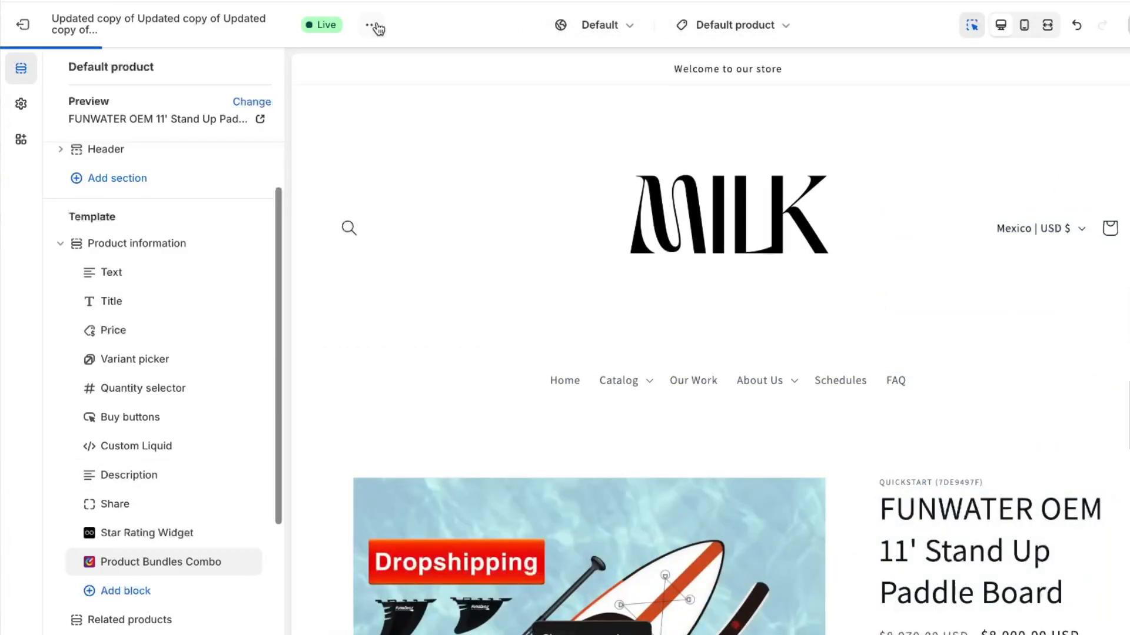
pyautogui.click(366, 26)
pyautogui.click(266, 175)
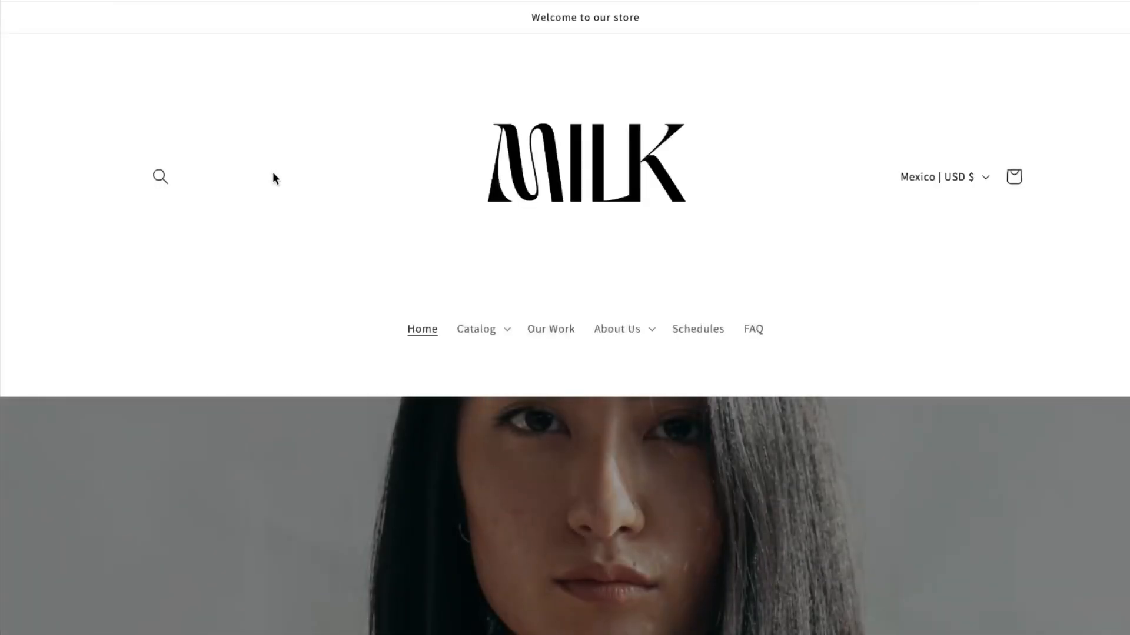
# Open the Portable Blender product page from the storefront Catalog
pyautogui.click(501, 327)
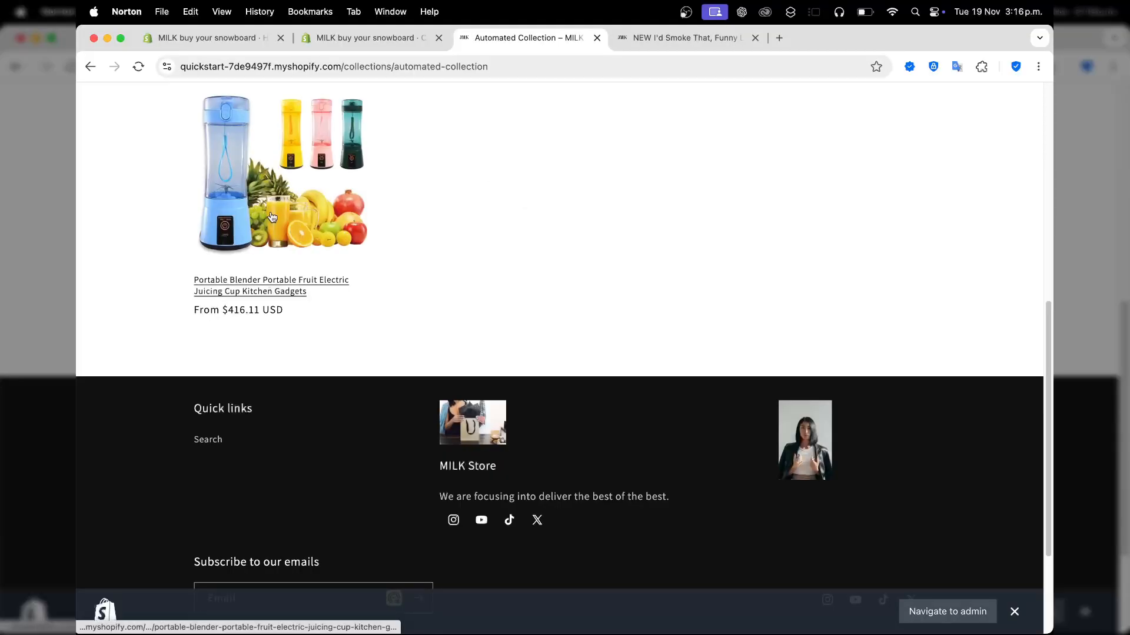
pyautogui.click(270, 216)
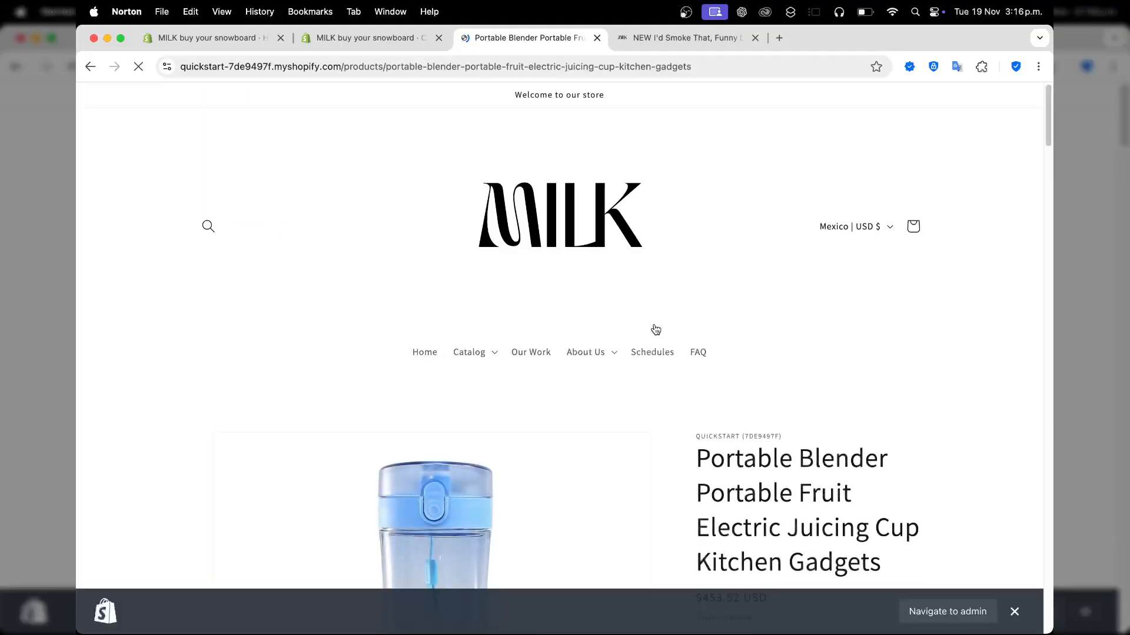
pyautogui.scroll(-9, 655, 328)
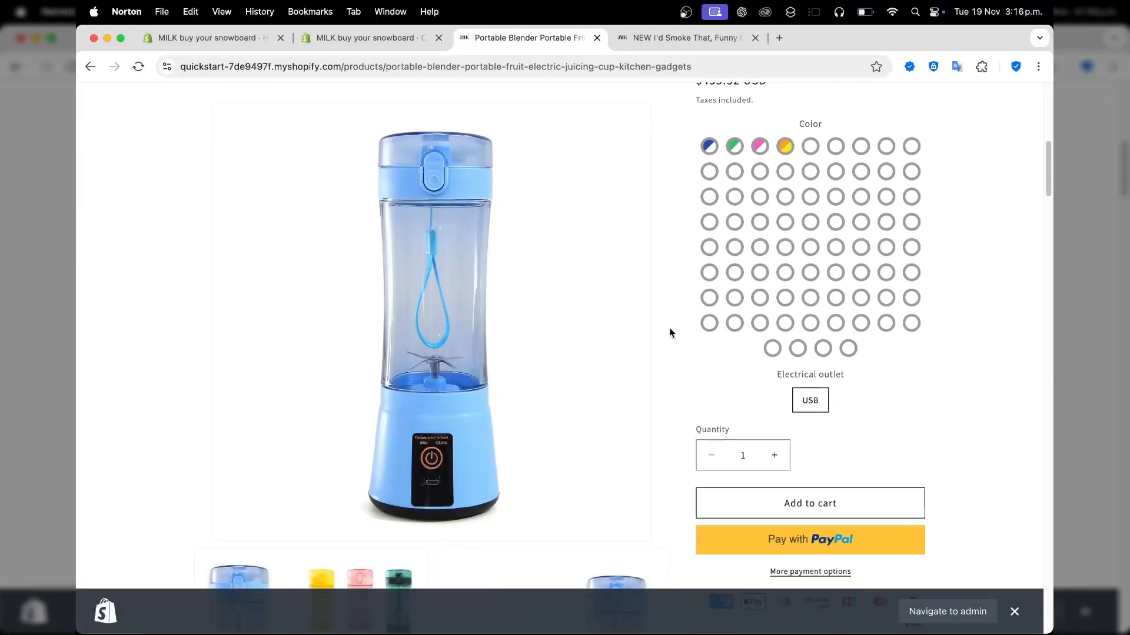
pyautogui.scroll(-2, 870, 397)
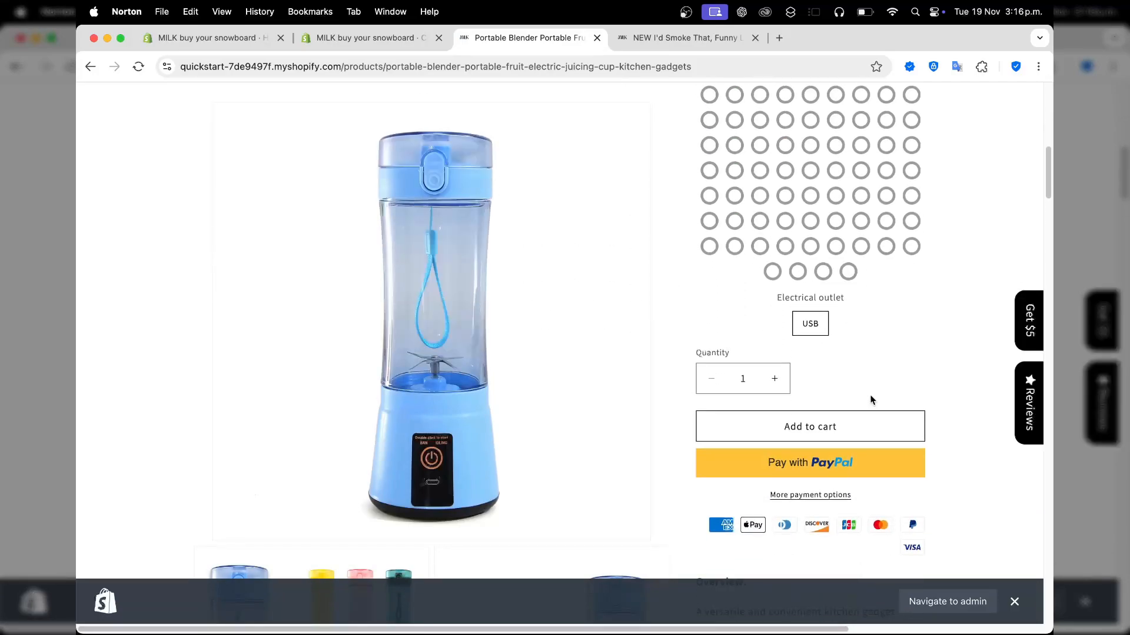
pyautogui.scroll(3, 870, 397)
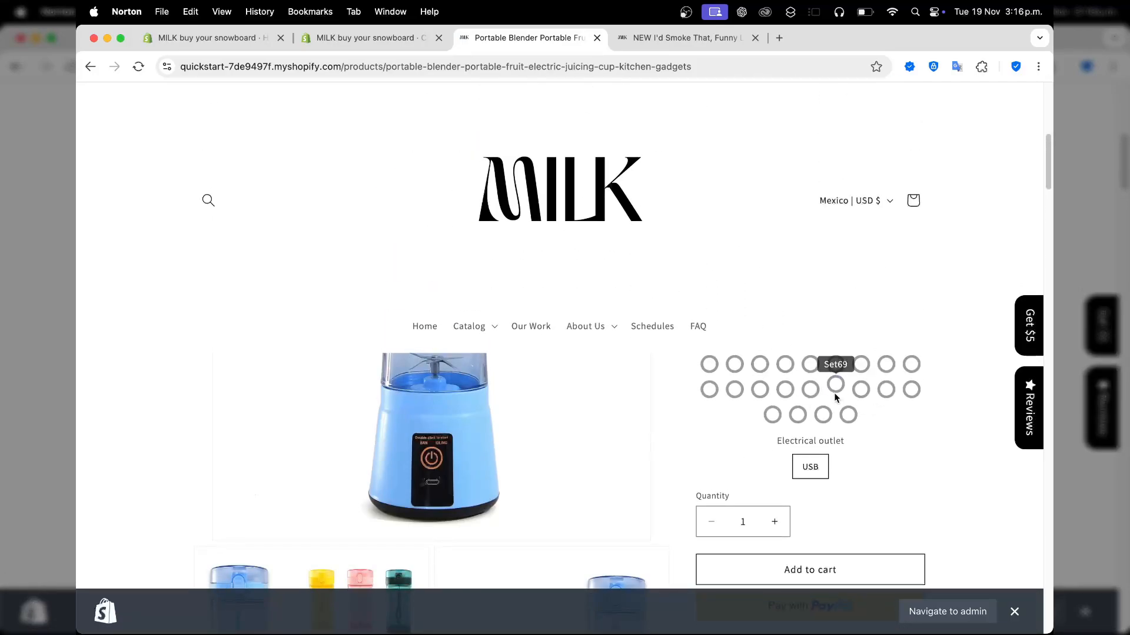
pyautogui.scroll(8, 834, 393)
pyautogui.scroll(-2, 831, 406)
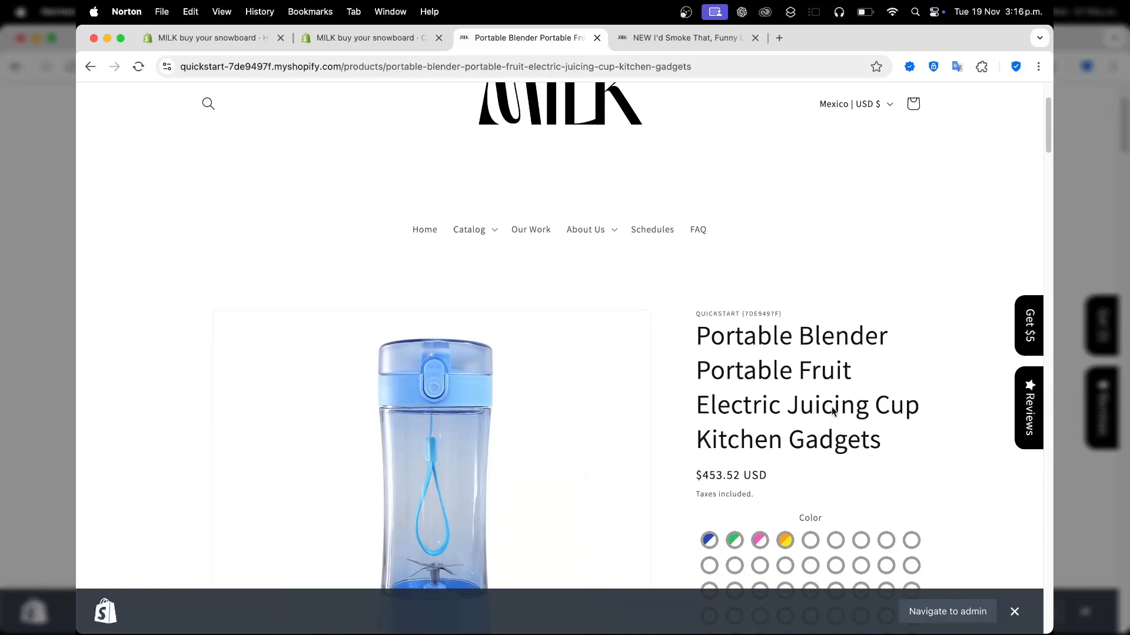
pyautogui.scroll(-1, 832, 408)
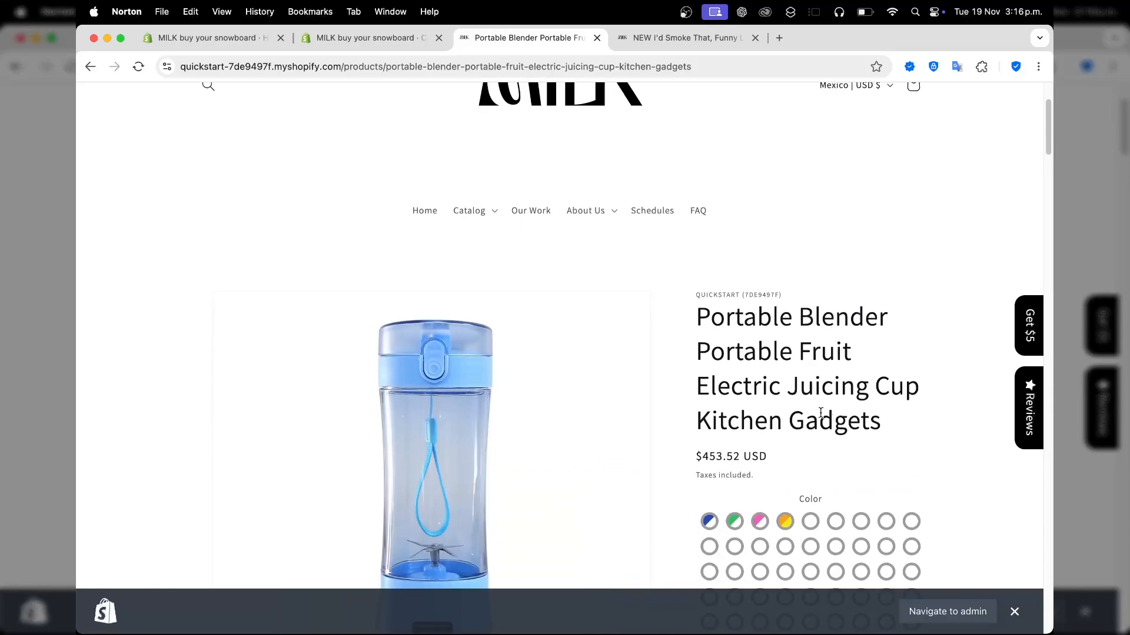
# Try the Green, Set1 and Pink colour swatches, ending on Pink
pyautogui.click(732, 524)
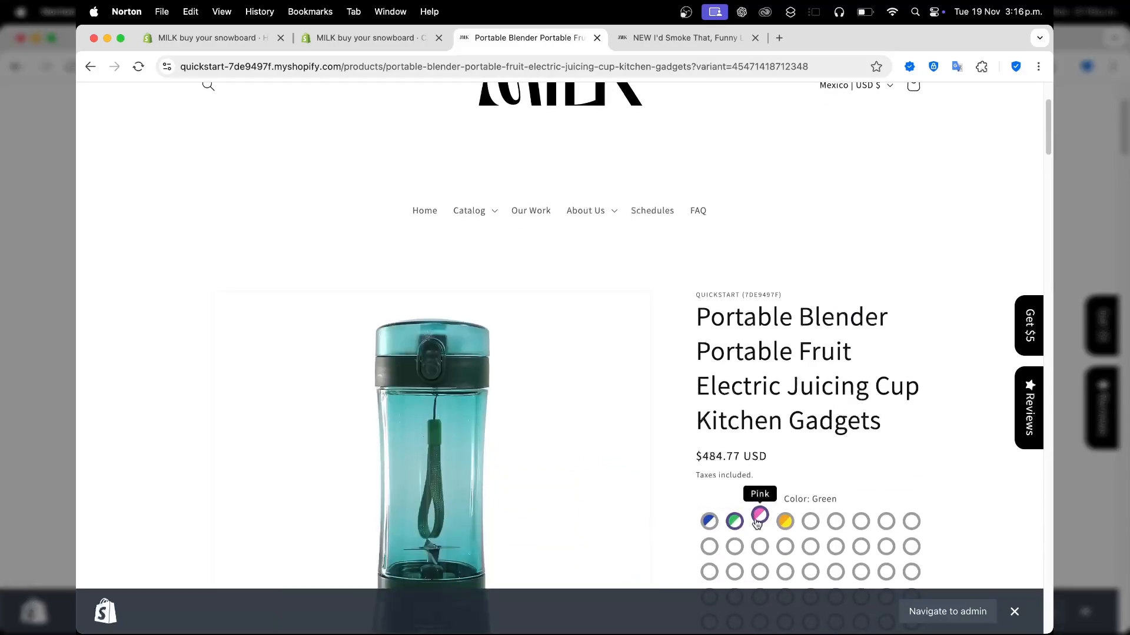
pyautogui.scroll(-4, 758, 523)
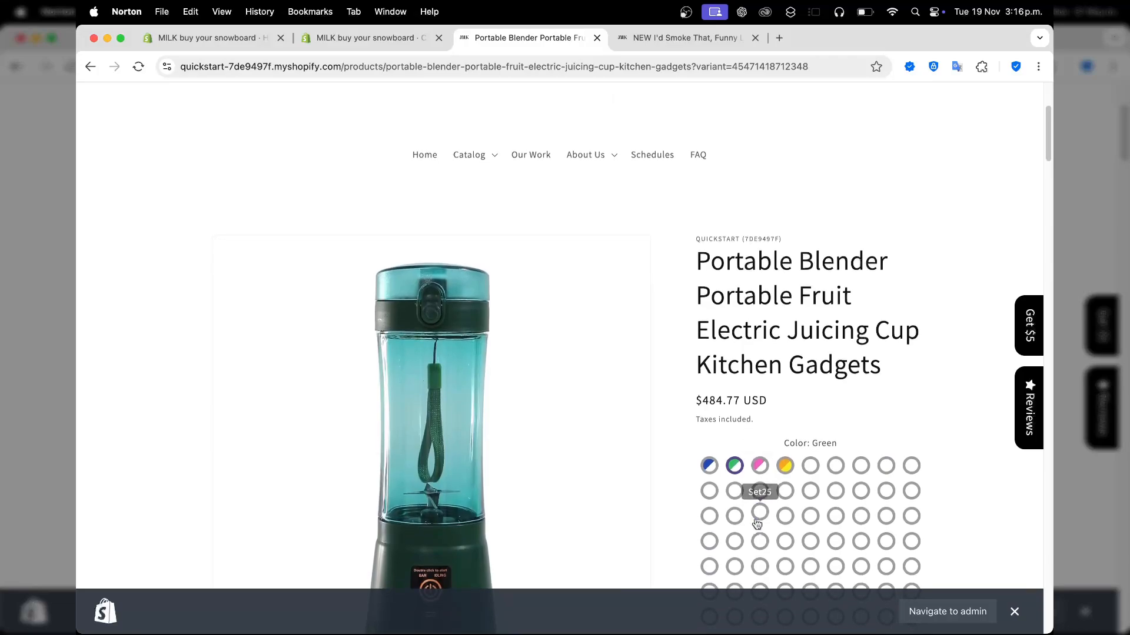
pyautogui.click(784, 450)
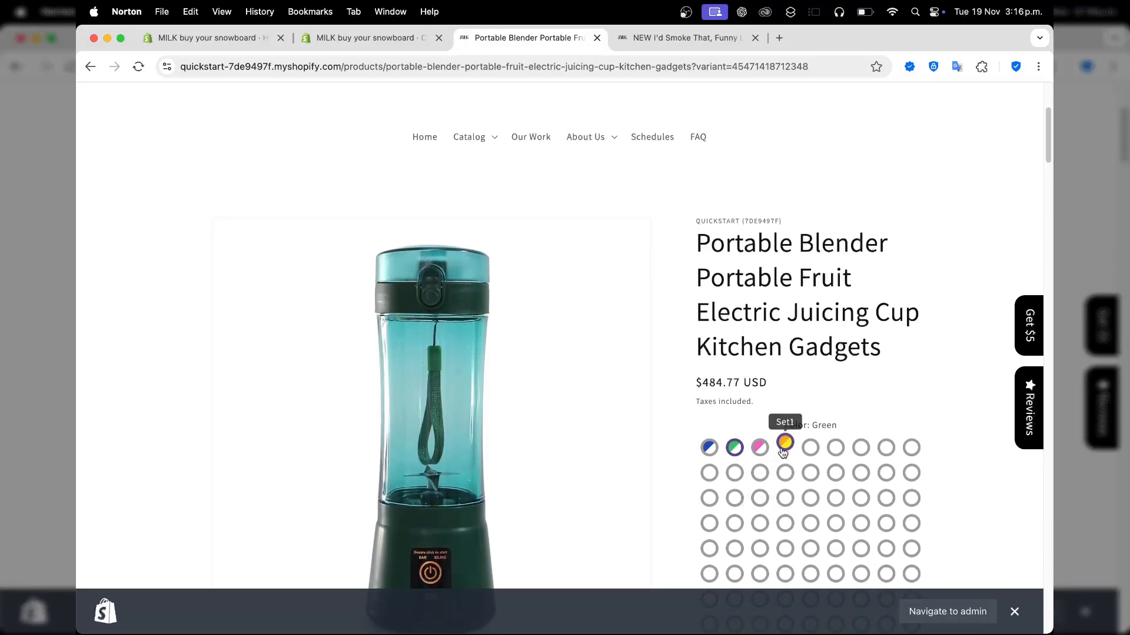
pyautogui.click(763, 449)
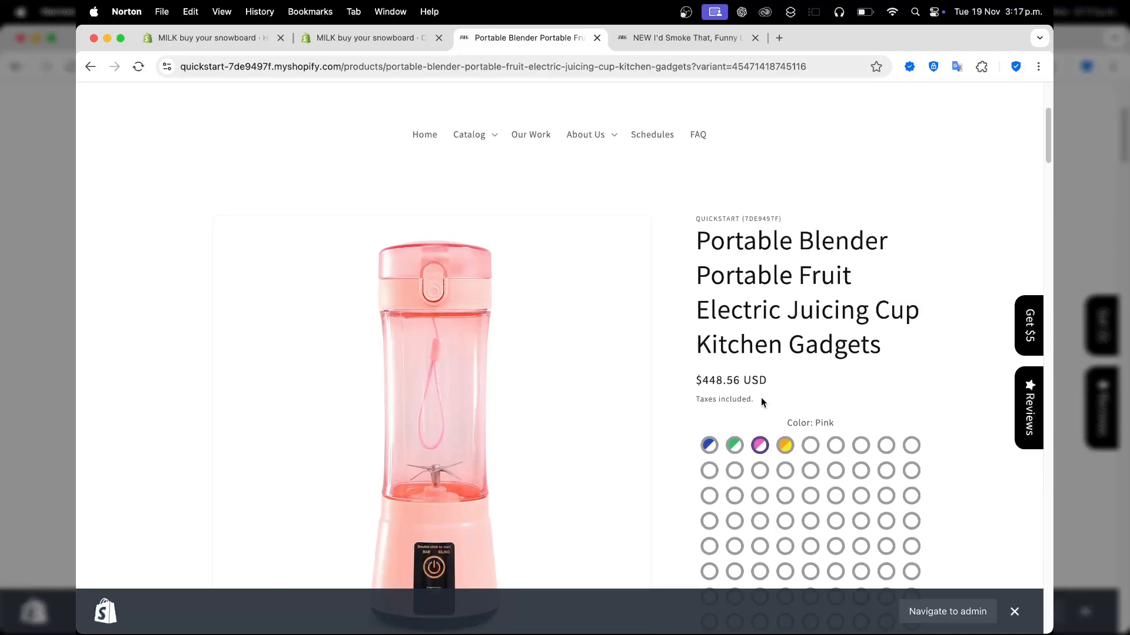
pyautogui.scroll(3, 760, 397)
pyautogui.scroll(-2, 760, 398)
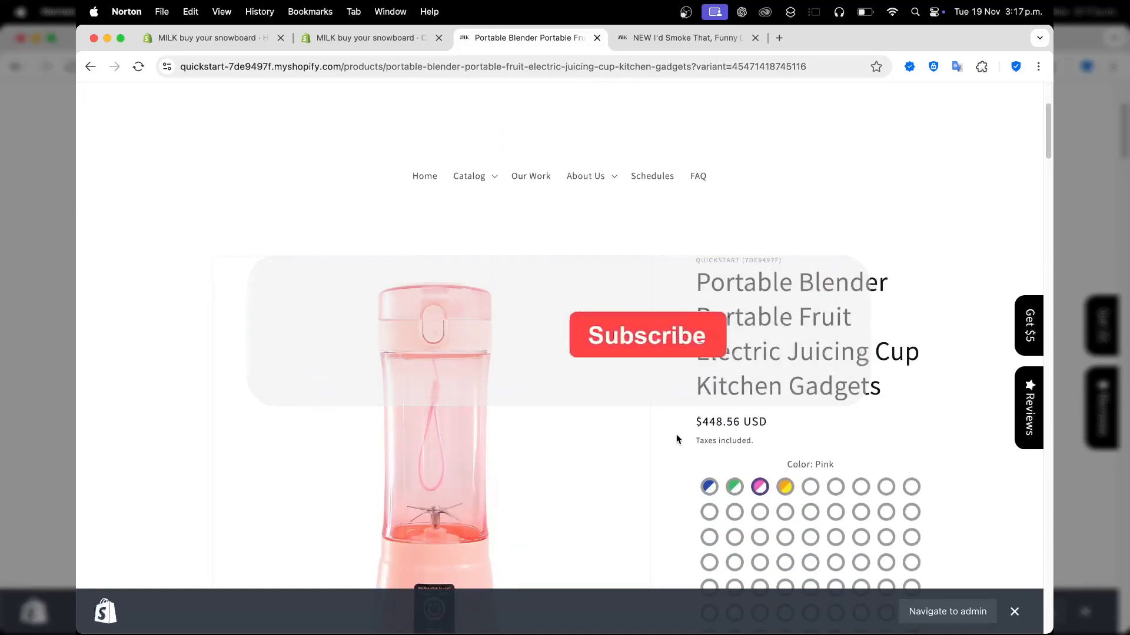
pyautogui.scroll(-7, 663, 436)
pyautogui.scroll(-10, 664, 437)
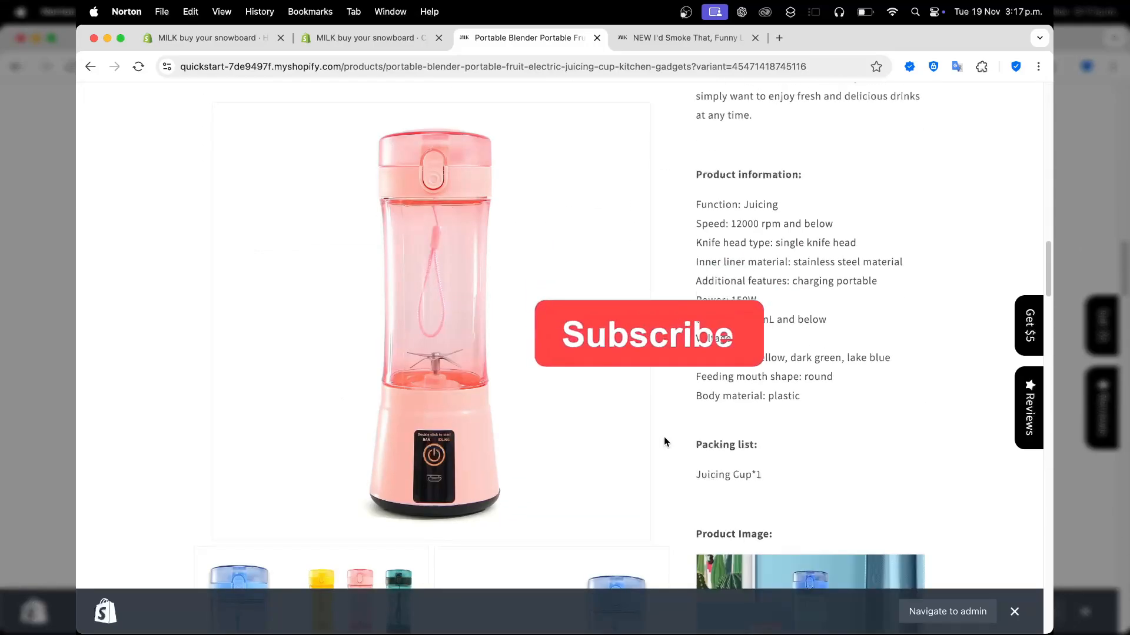
pyautogui.scroll(-15, 664, 436)
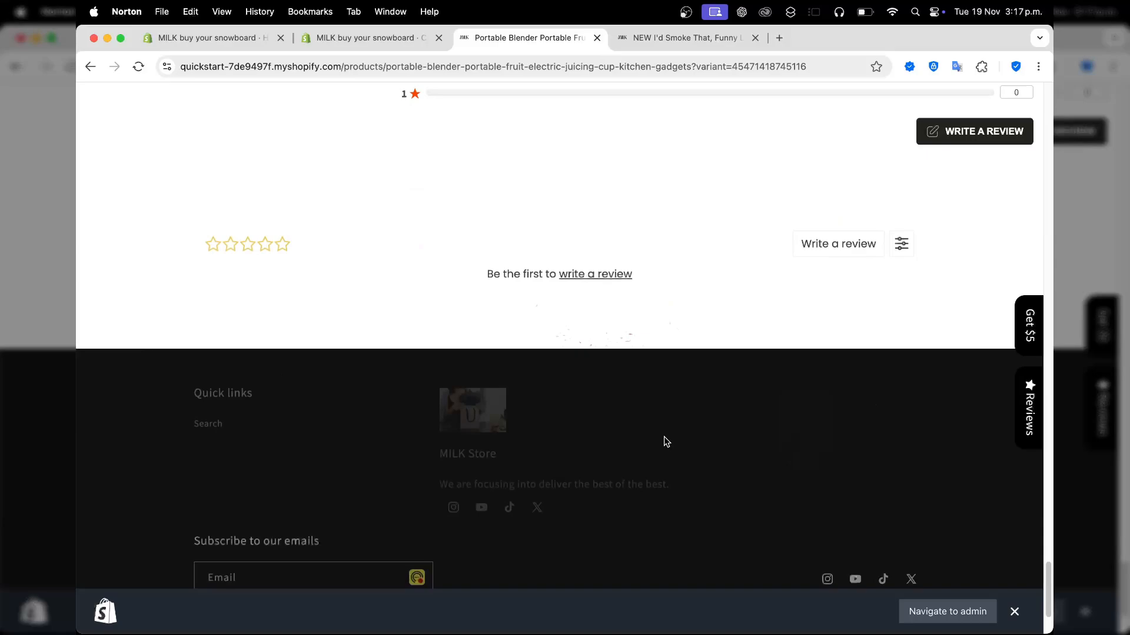
pyautogui.scroll(10, 664, 437)
pyautogui.scroll(15, 664, 437)
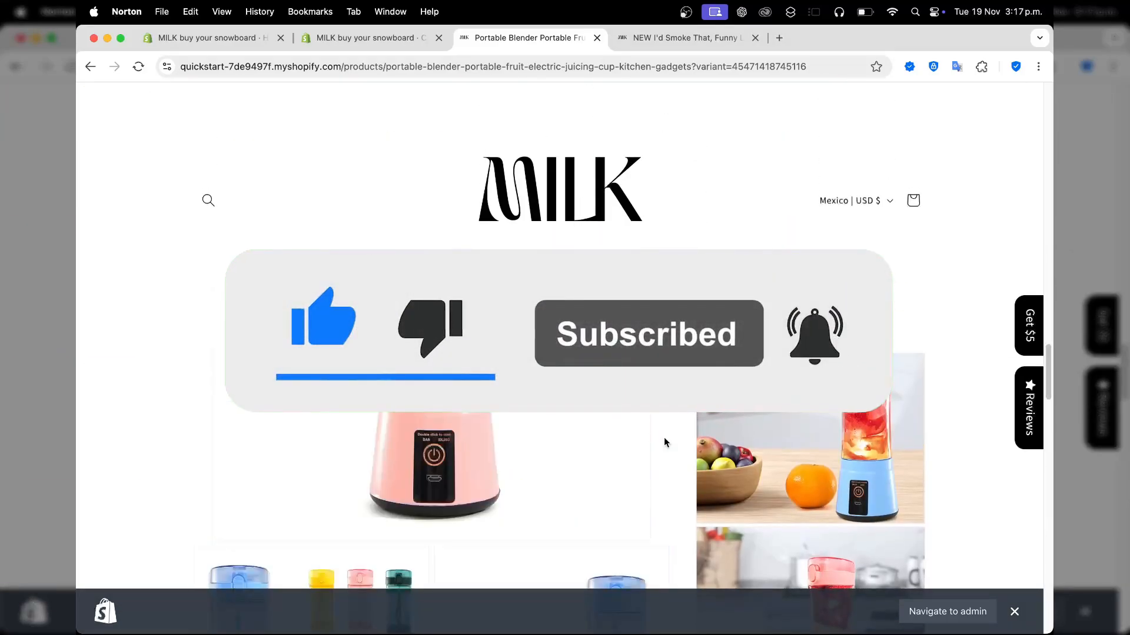
pyautogui.scroll(-20, 663, 437)
pyautogui.scroll(-5, 664, 438)
pyautogui.scroll(20, 664, 438)
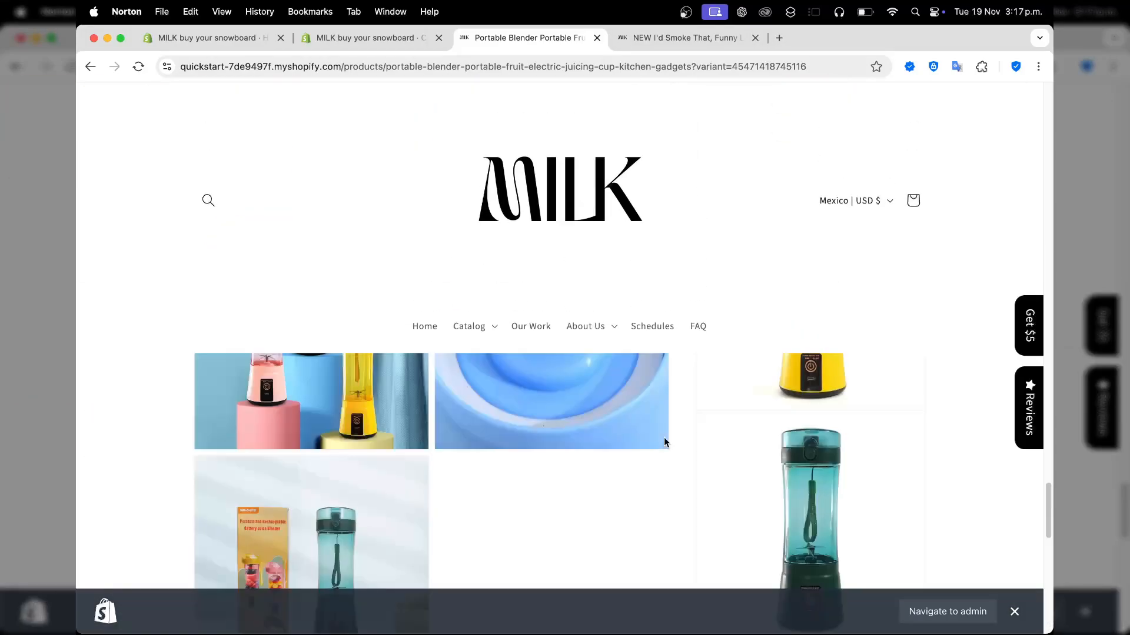